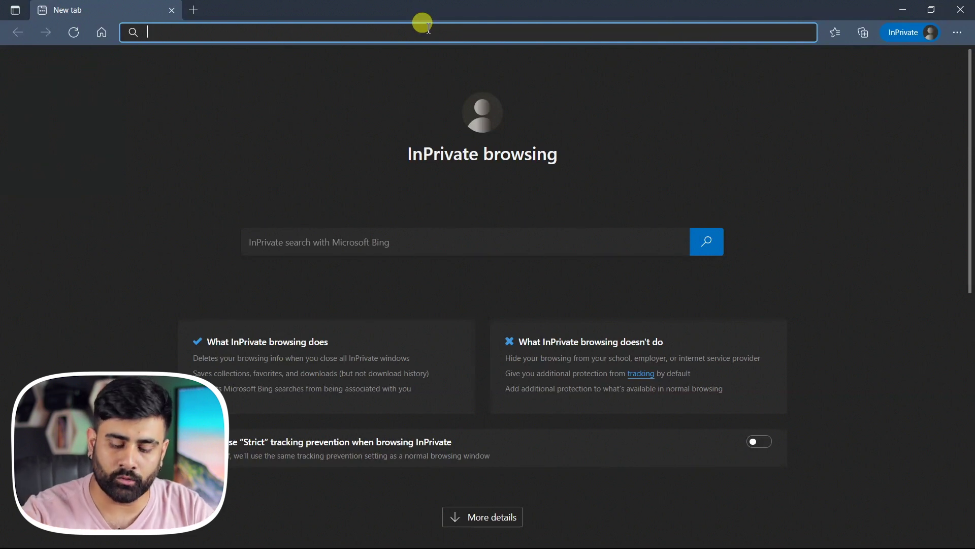
Load the router's management page at 192.168.8.1 in Edge
type("192.168")
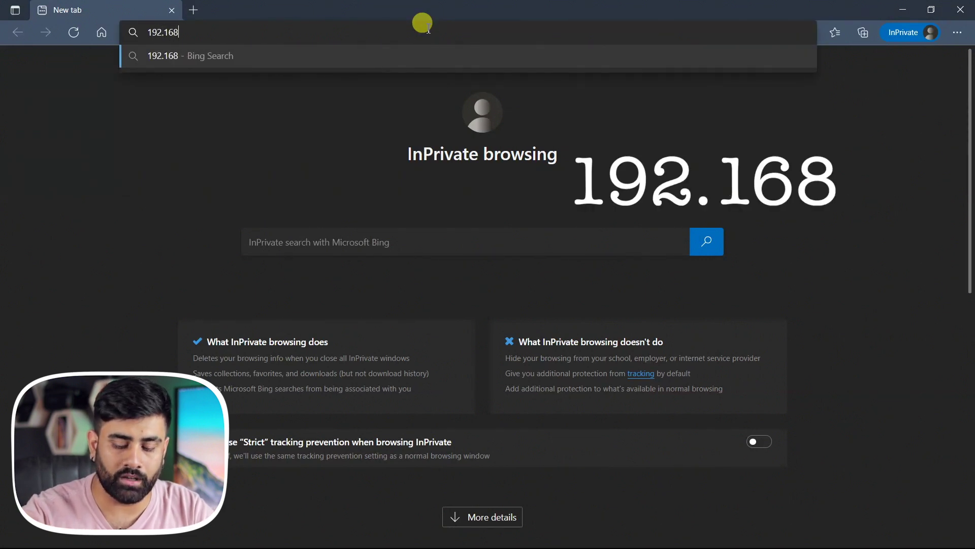
type(".8.1")
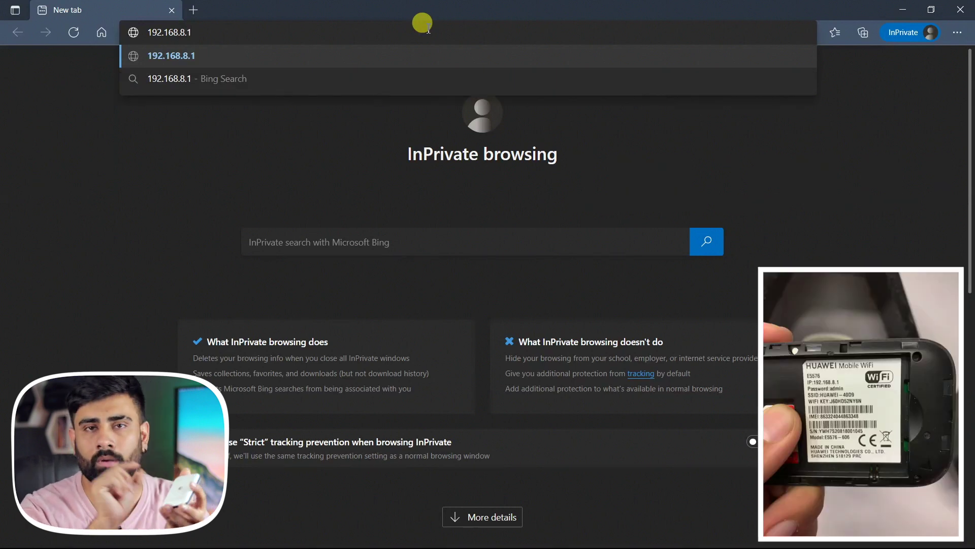
key("Return")
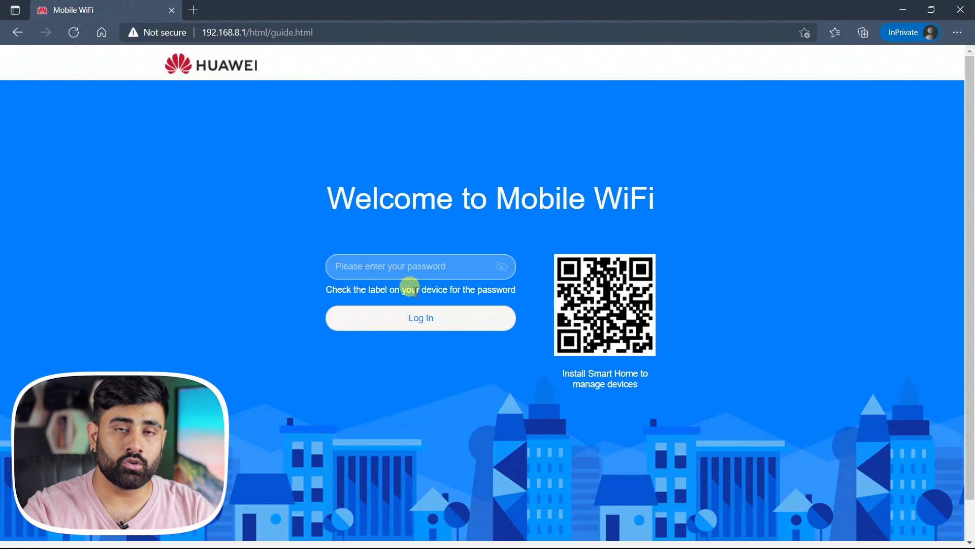
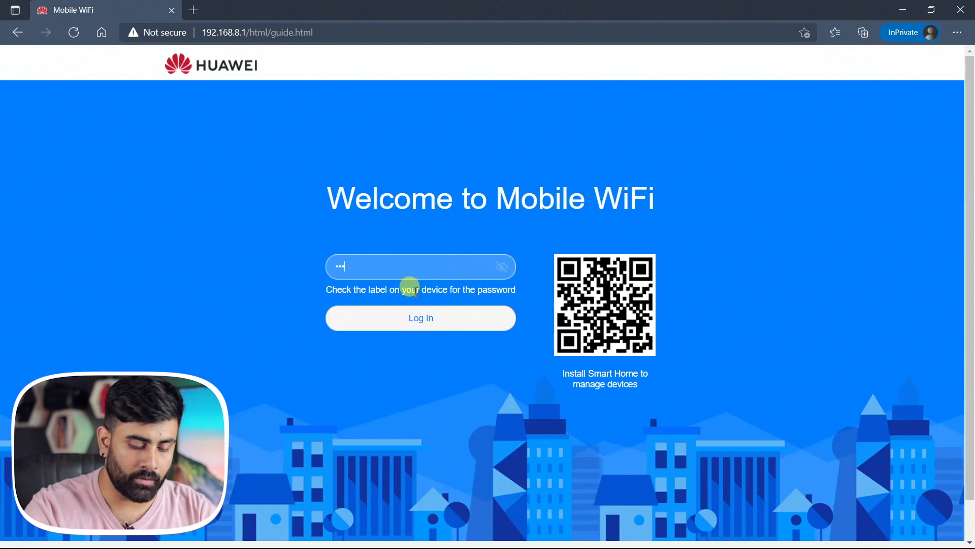
Log in to the router with the password printed on its label
left_click(502, 266)
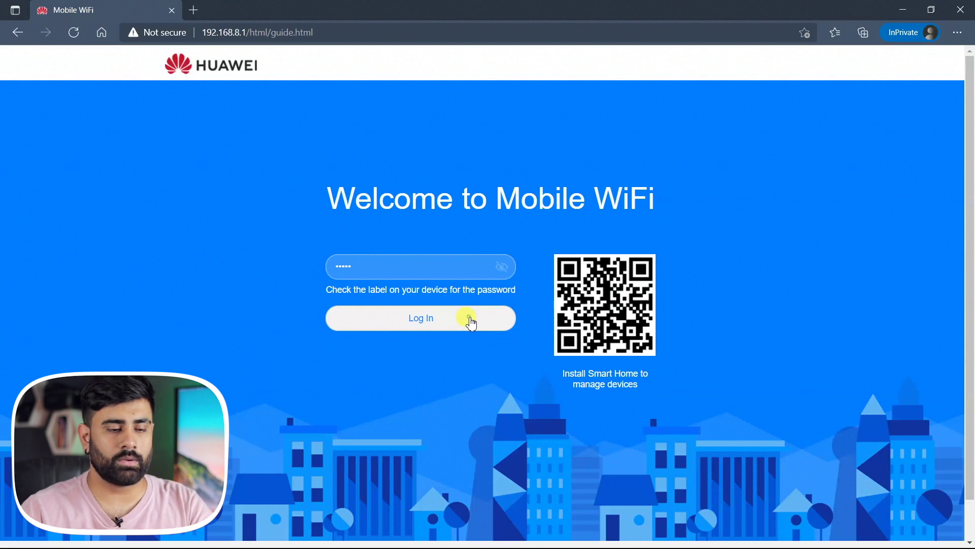
left_click(470, 319)
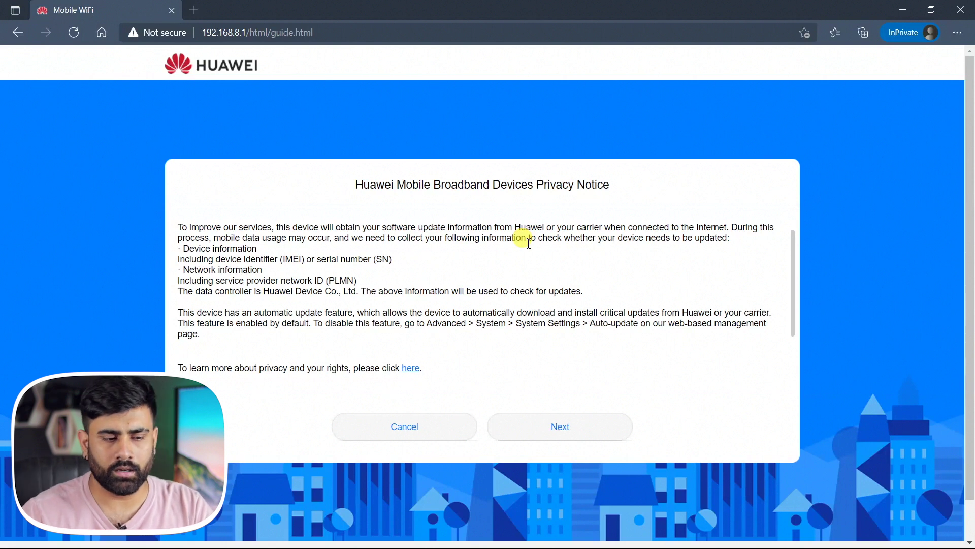
Accept the privacy notice and user agreement, and enable overnight updates
left_click(542, 429)
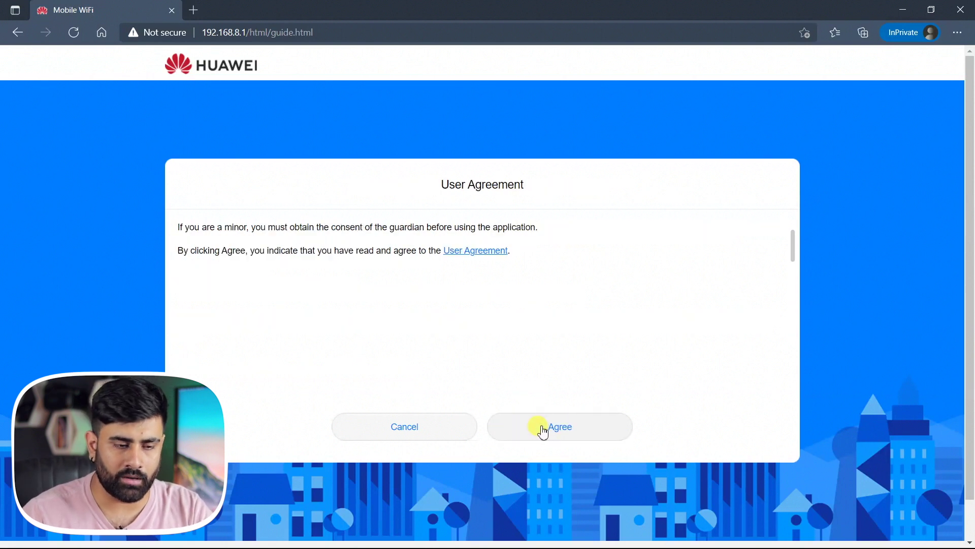
left_click(553, 433)
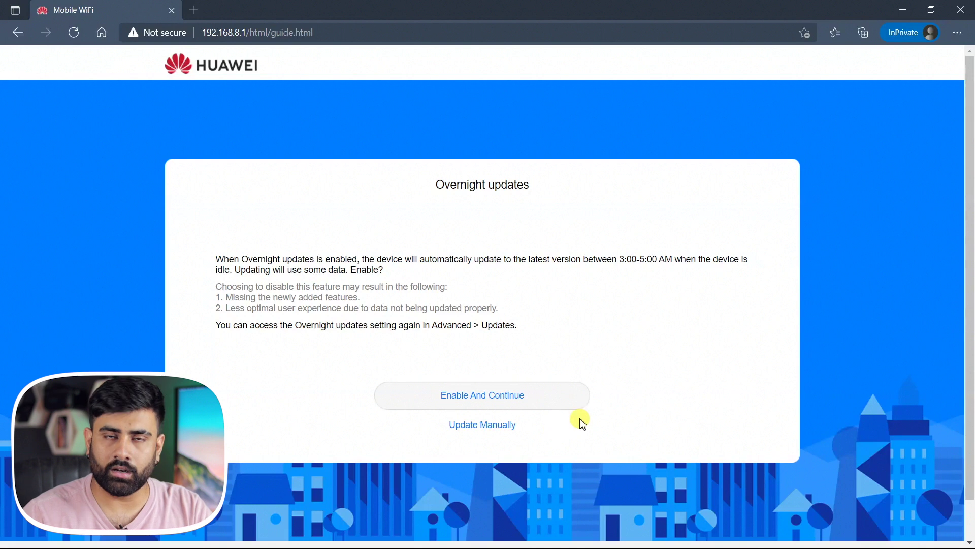
left_click(536, 395)
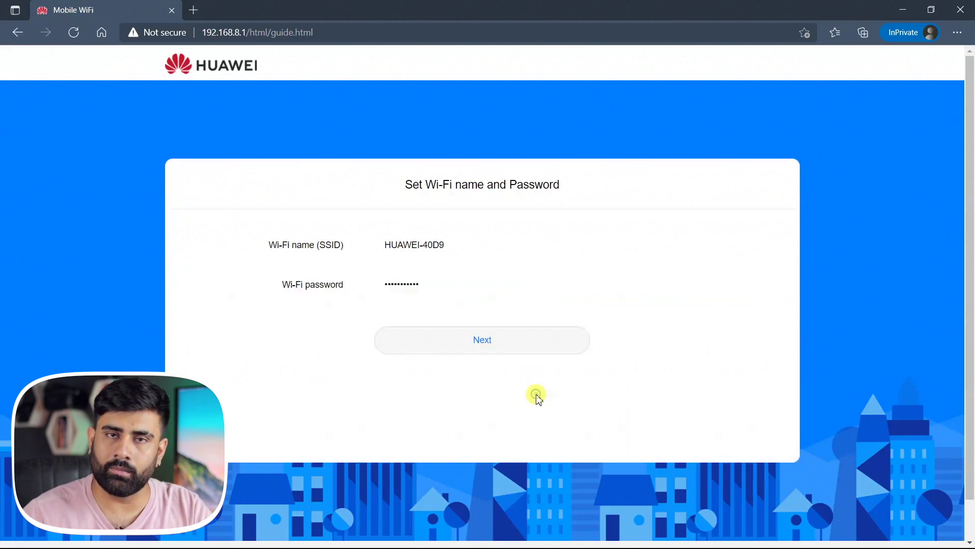
Check and keep the default SSID HUAWEI-40D9 and its Wi-Fi password
left_click(492, 245)
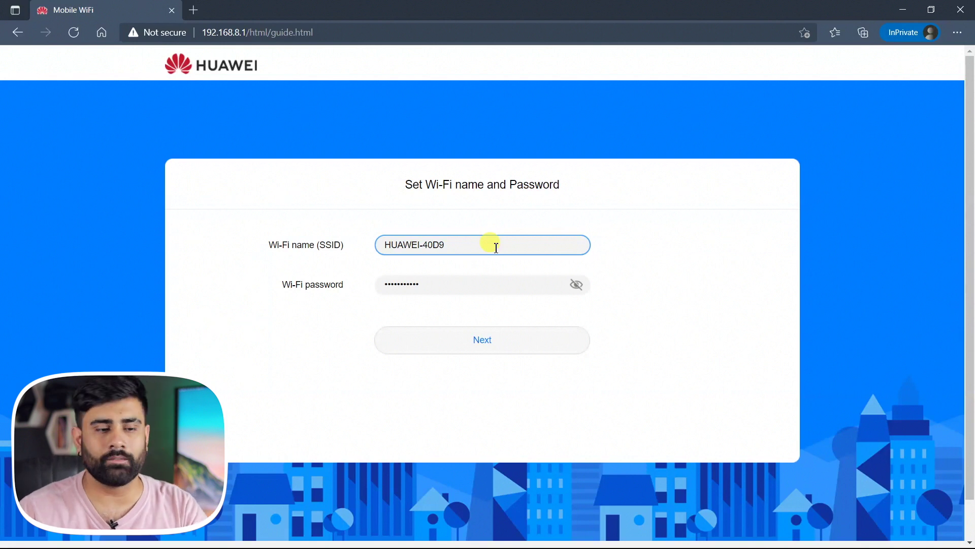
left_click(576, 285)
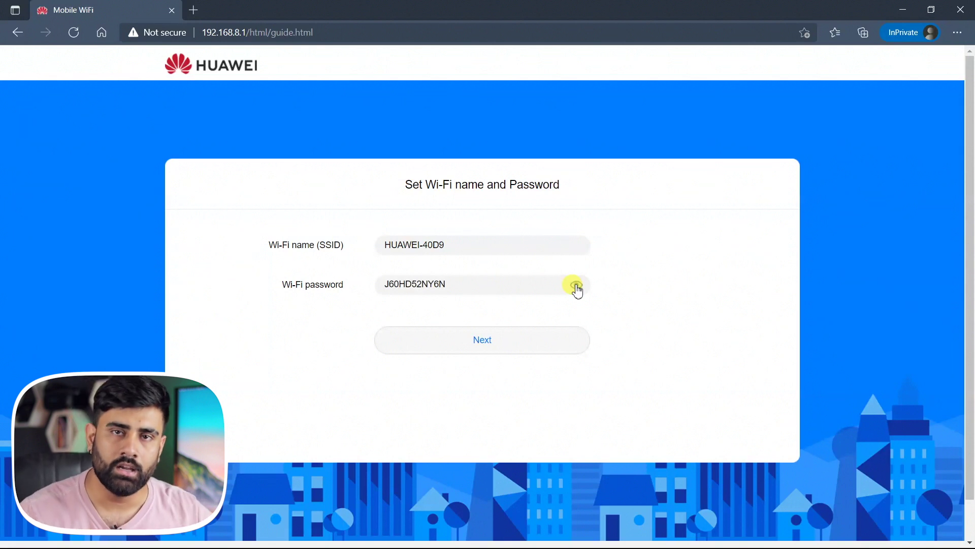
left_click(576, 286)
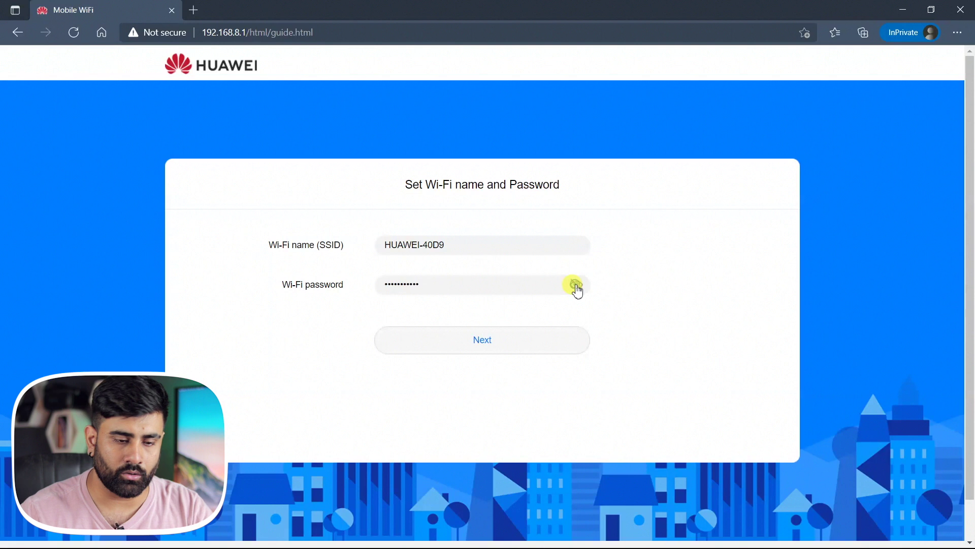
left_click(514, 341)
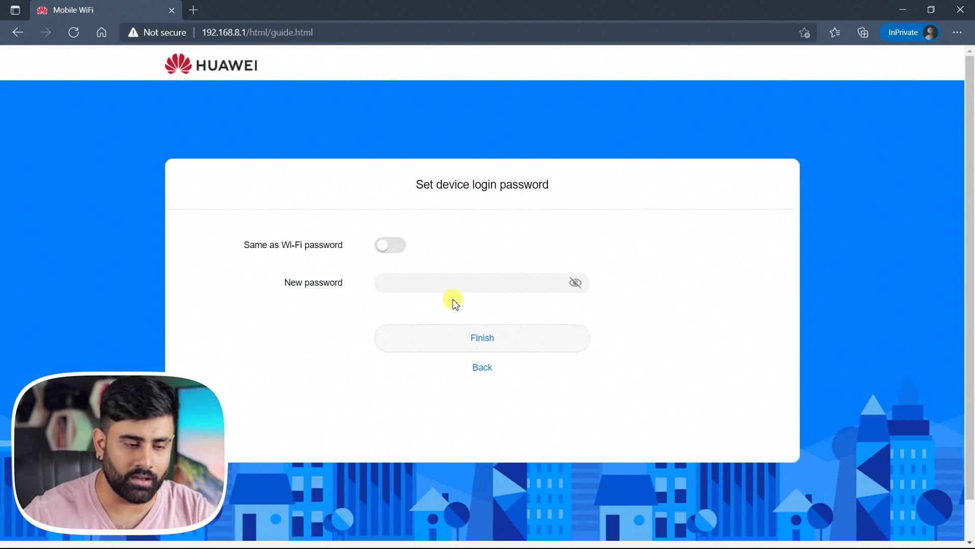
Set an 8-character device login password and finish the setup wizard
left_click(437, 279)
type("•")
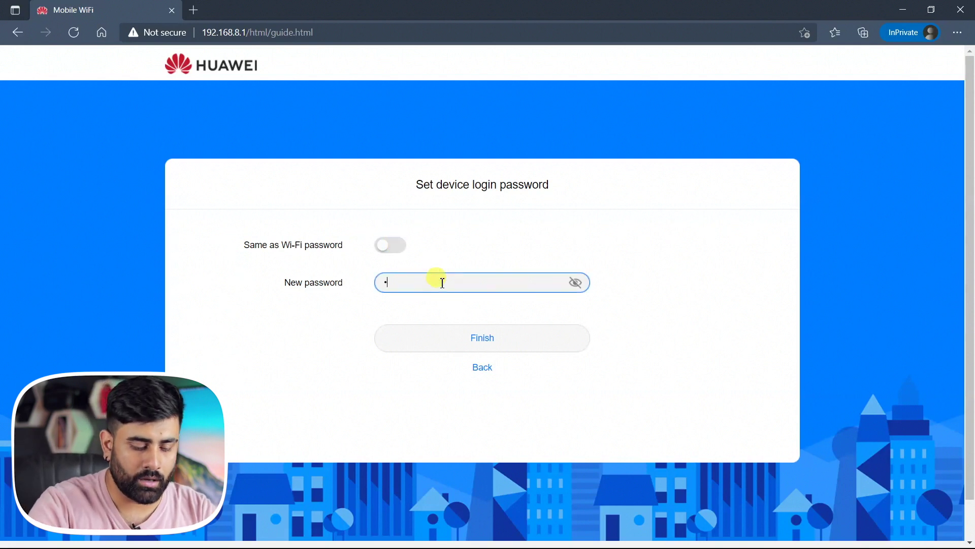
type("•")
key("BackSpace")
type("••••••")
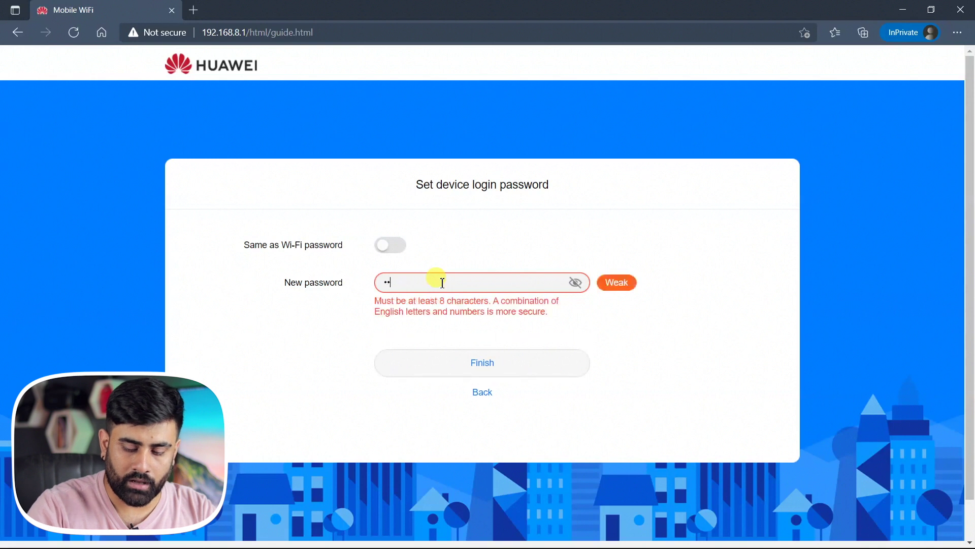
type("••")
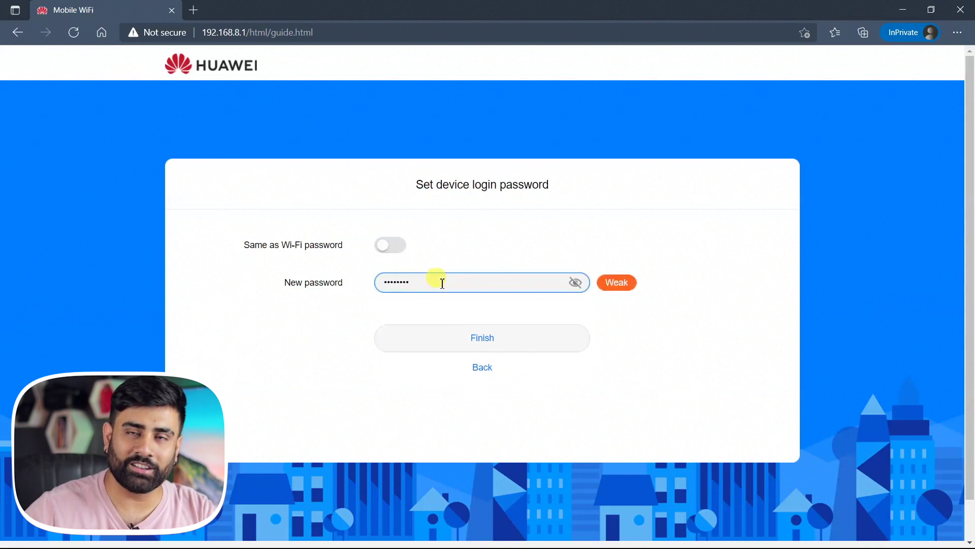
left_click(577, 282)
left_click(577, 283)
left_click(497, 338)
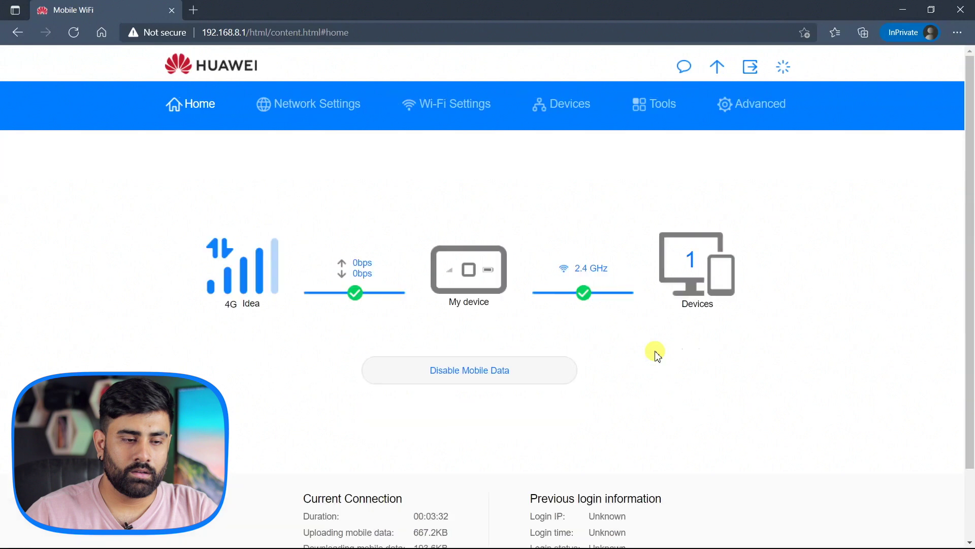
Log out, then sign back in with the new device login password
left_click(750, 66)
left_click(403, 309)
type("ad•••••••")
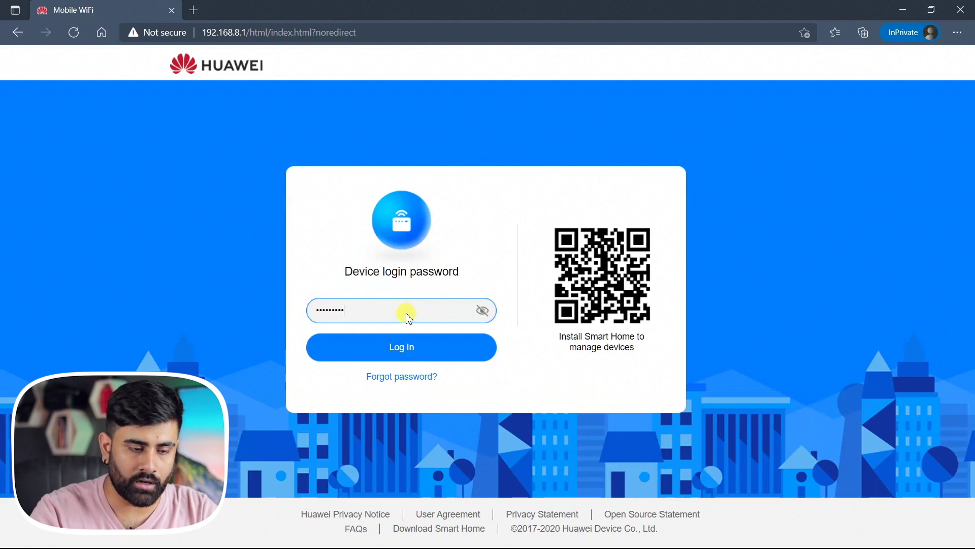
key("Return")
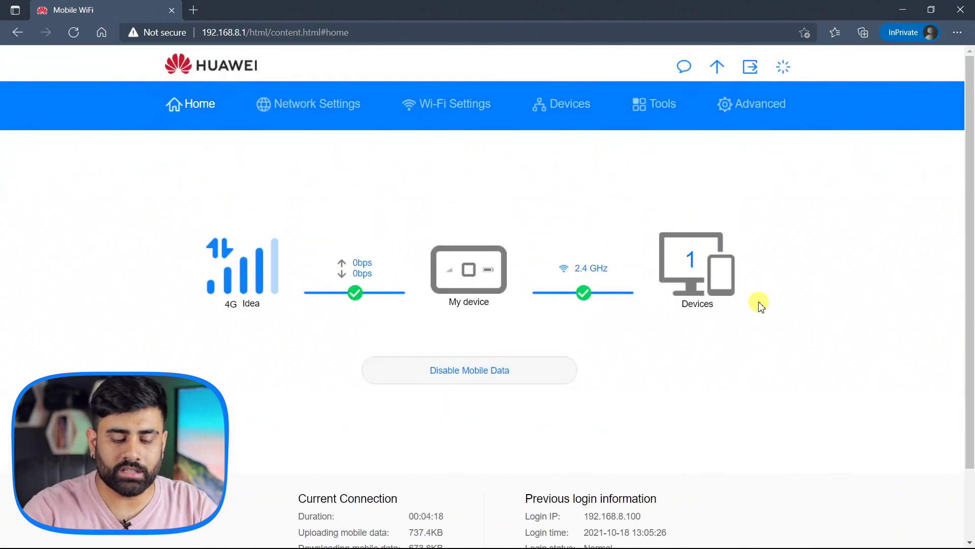
Go full screen and scroll through the dashboard's current connection and login details
key("F11")
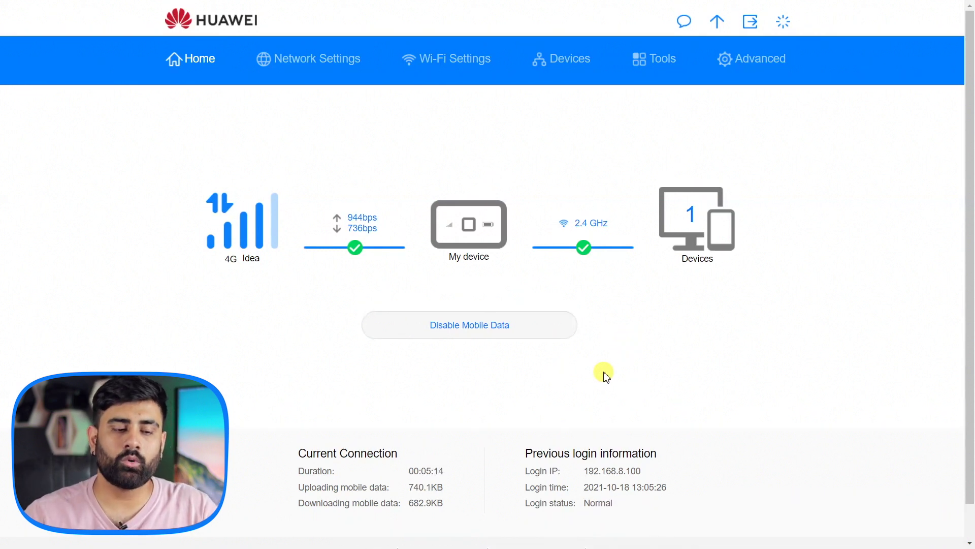
scroll(599, 379, "down", 1)
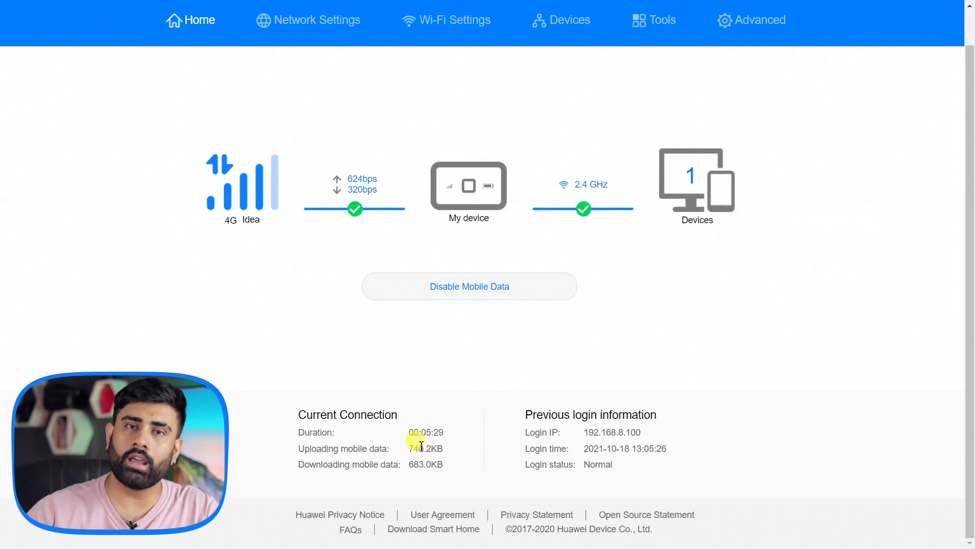
scroll(631, 425, "up", 1)
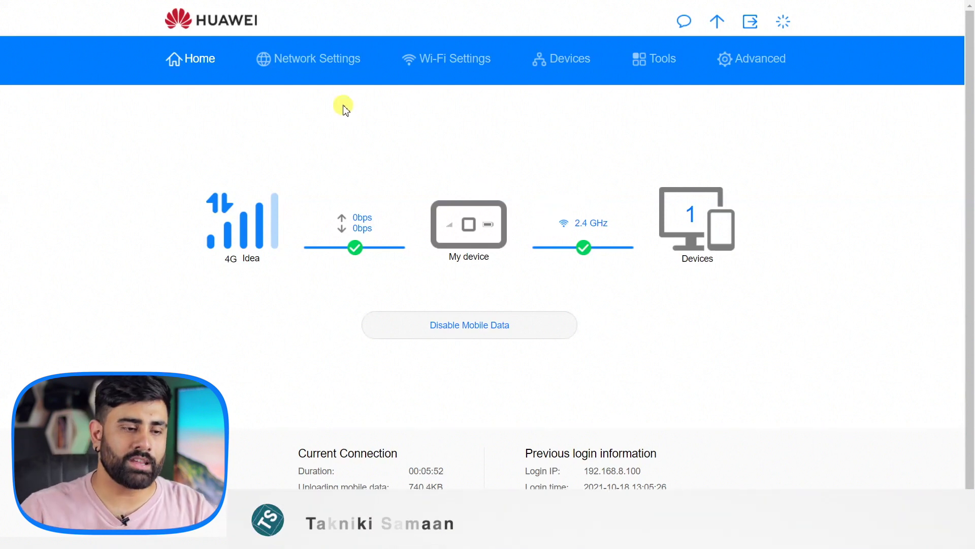
left_click(333, 58)
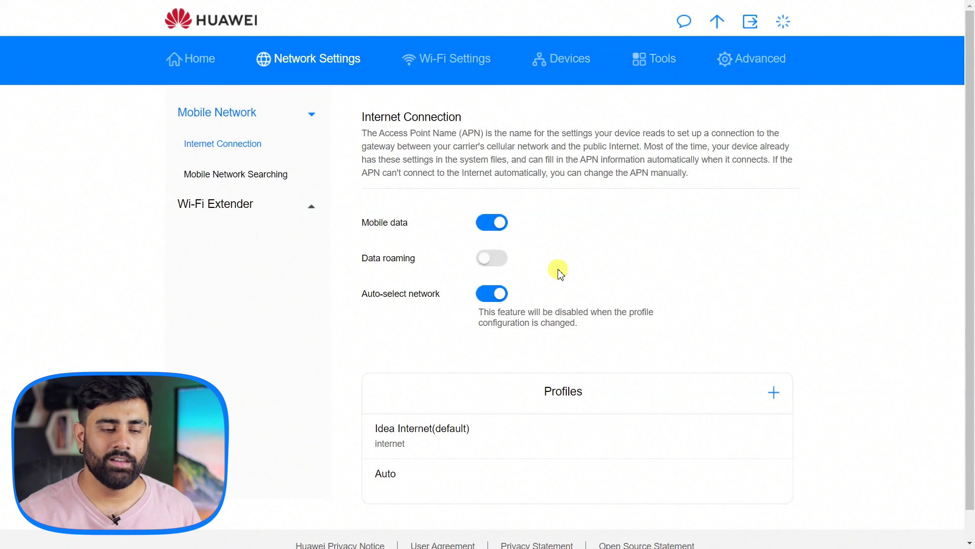
Enable data roaming despite the fee warning; open and cancel a new APN profile form
left_click(492, 258)
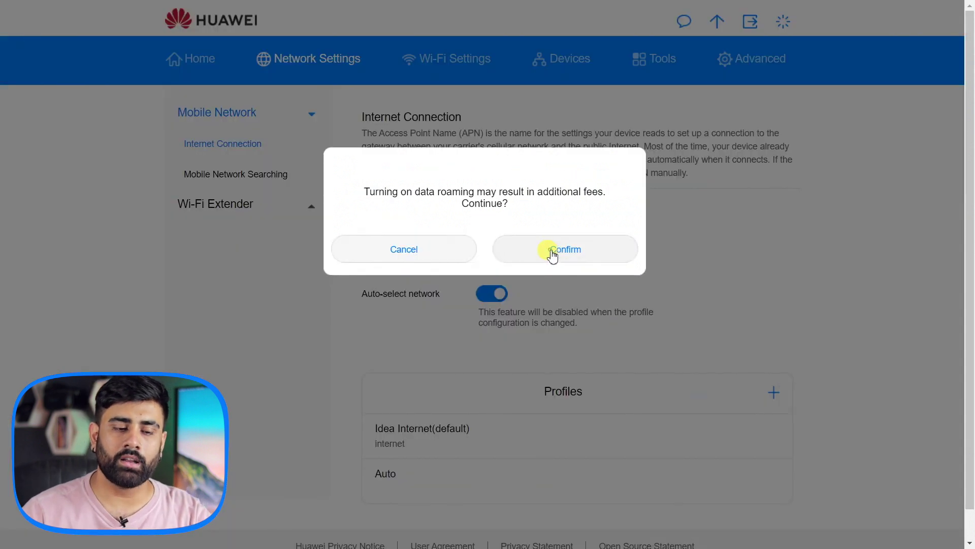
left_click(553, 252)
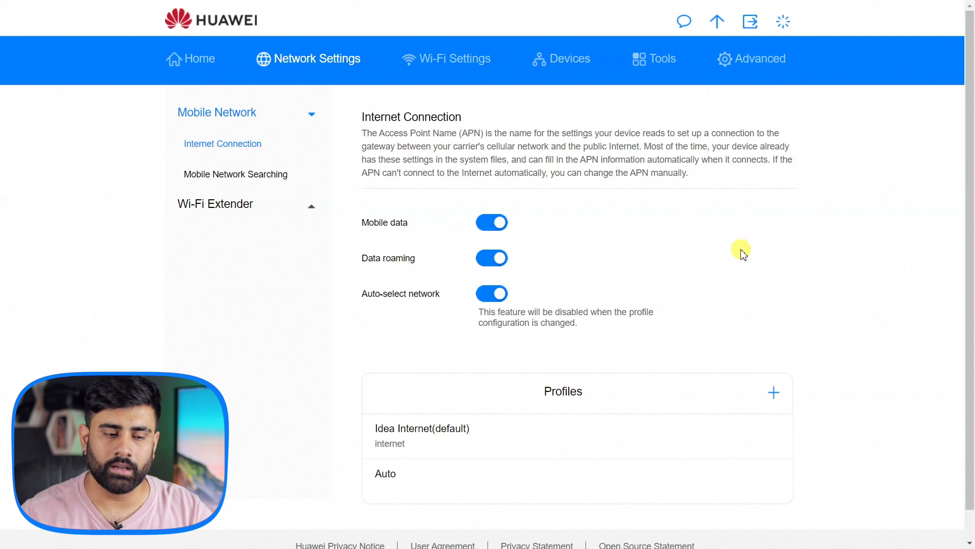
scroll(688, 283, "down", 1)
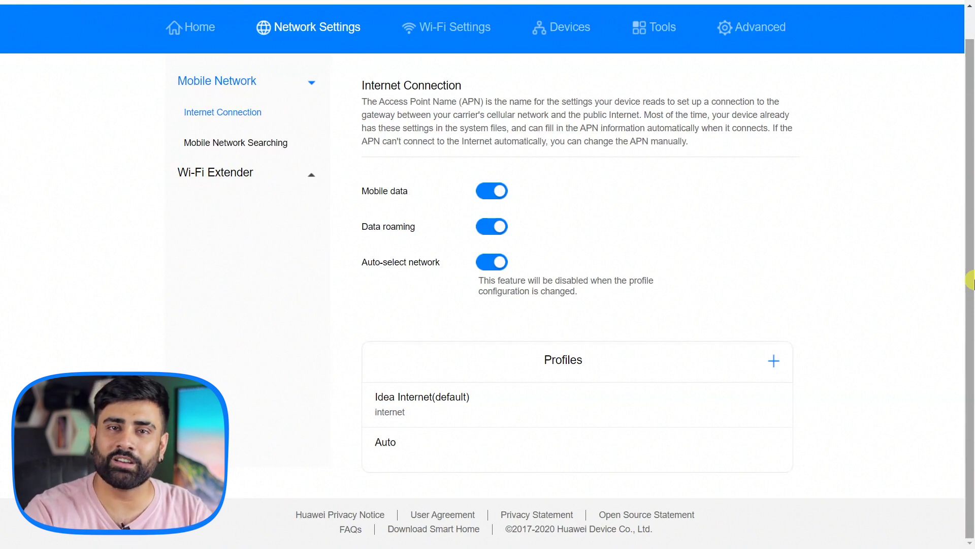
left_click(772, 358)
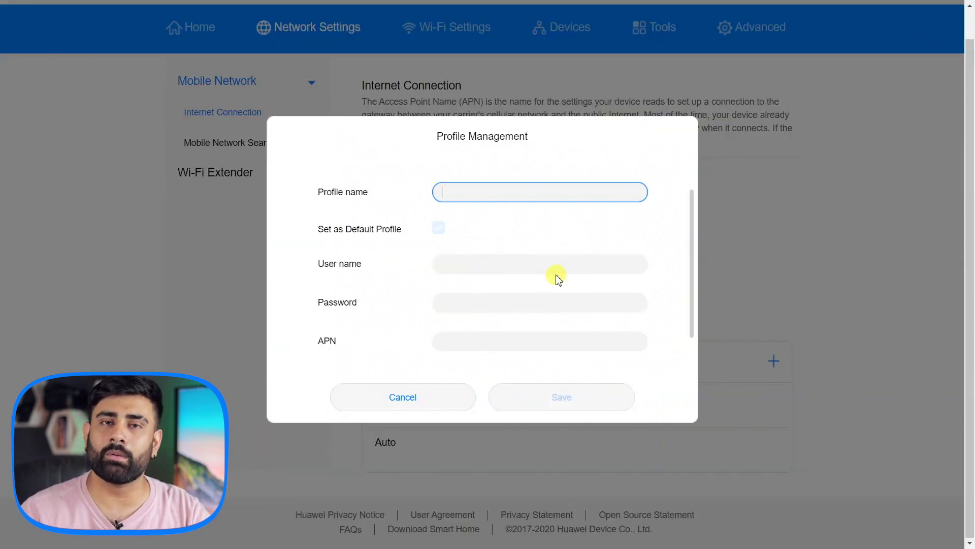
left_click(868, 233)
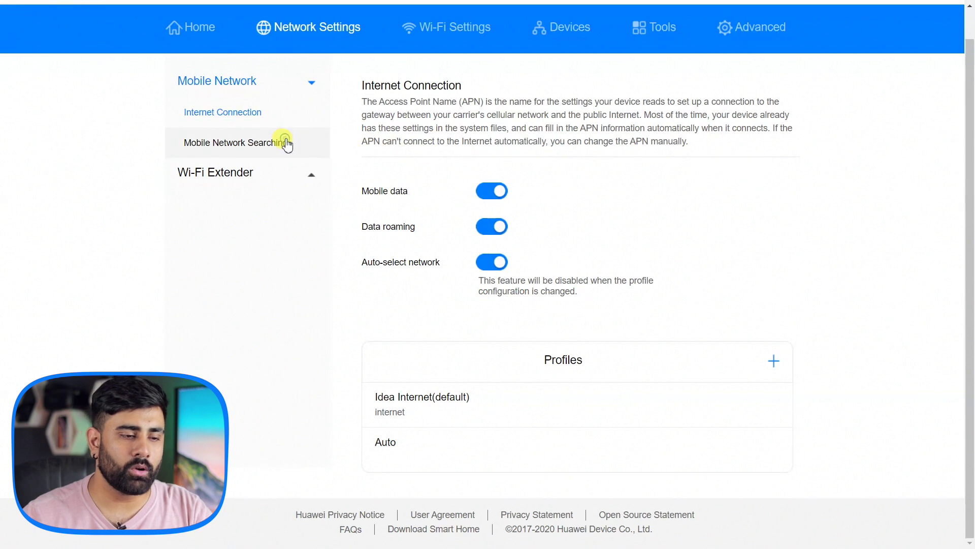
Review mobile network search, keeping Auto mode, then view the Wi-Fi Extender settings
left_click(288, 138)
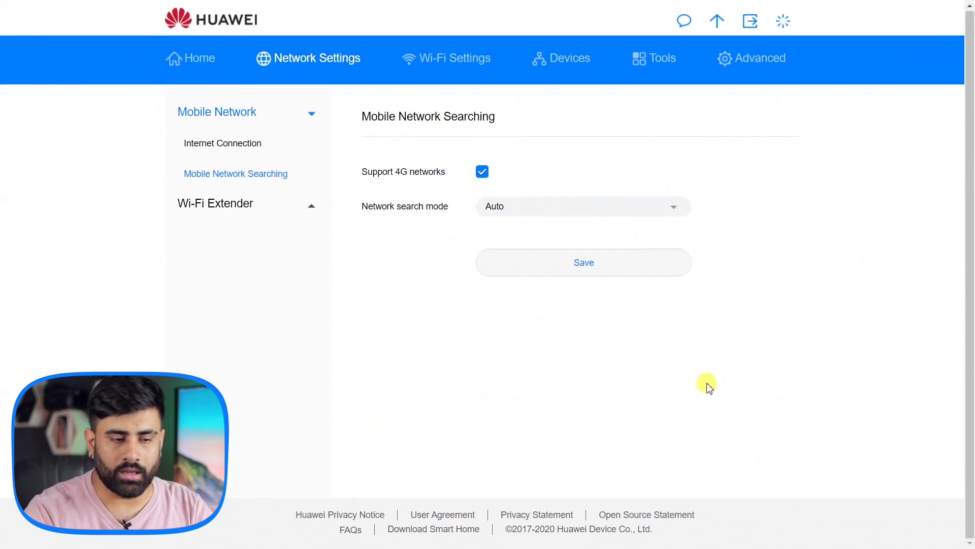
left_click(677, 207)
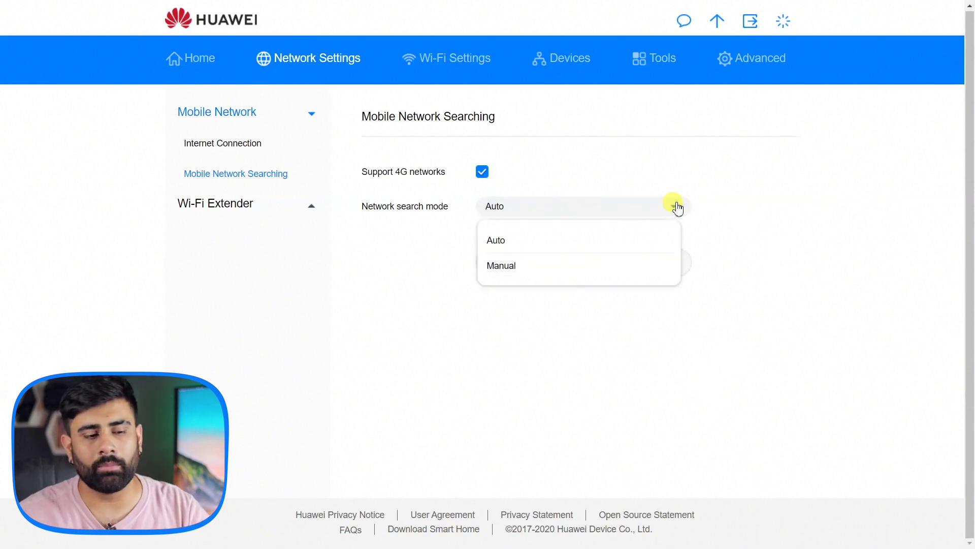
left_click(787, 173)
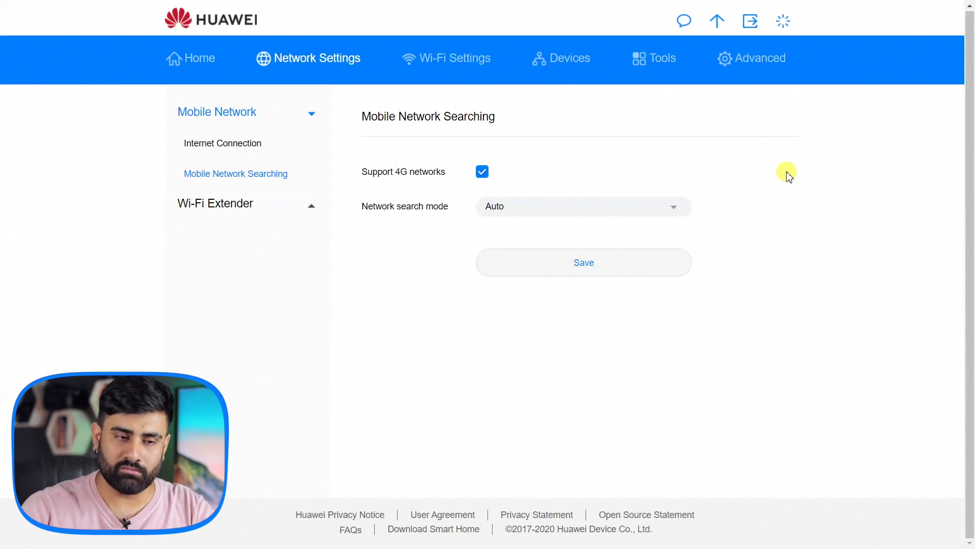
left_click(312, 218)
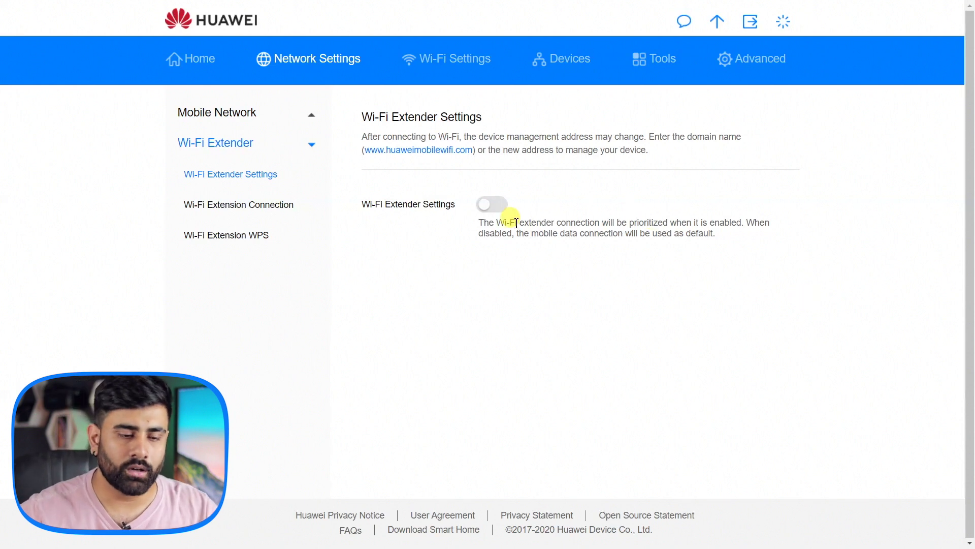
Browse the Wi-Fi extension connection, WPS and mobile network pages, then basic Wi-Fi settings
left_click(265, 199)
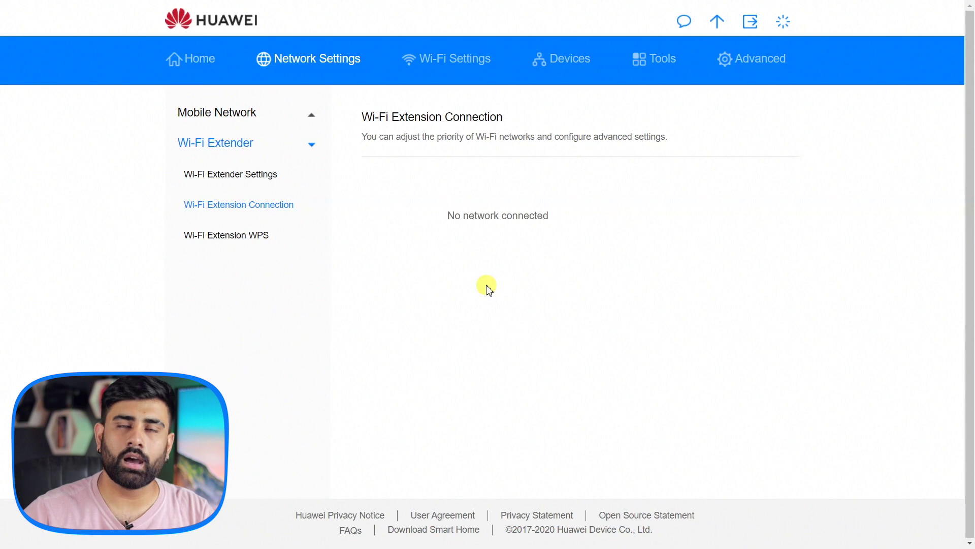
left_click(254, 241)
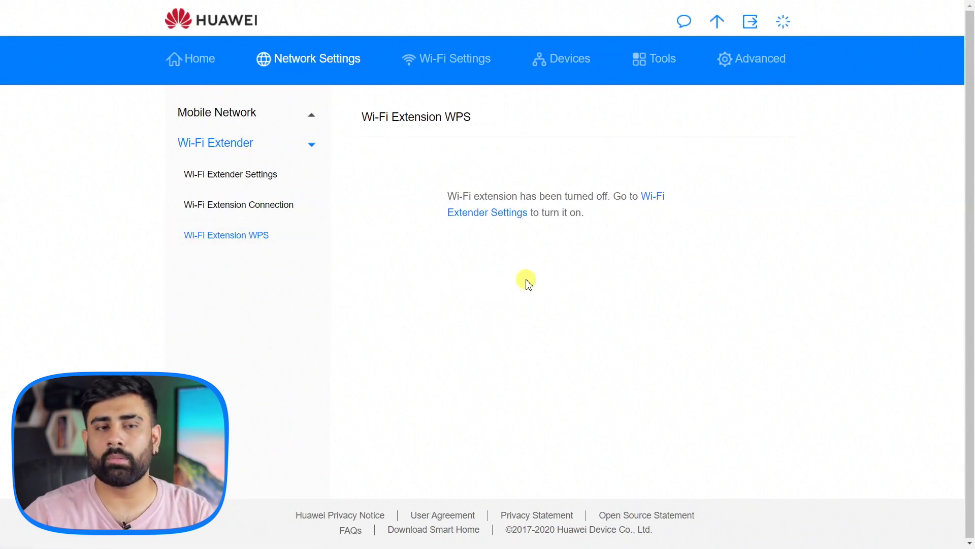
left_click(259, 121)
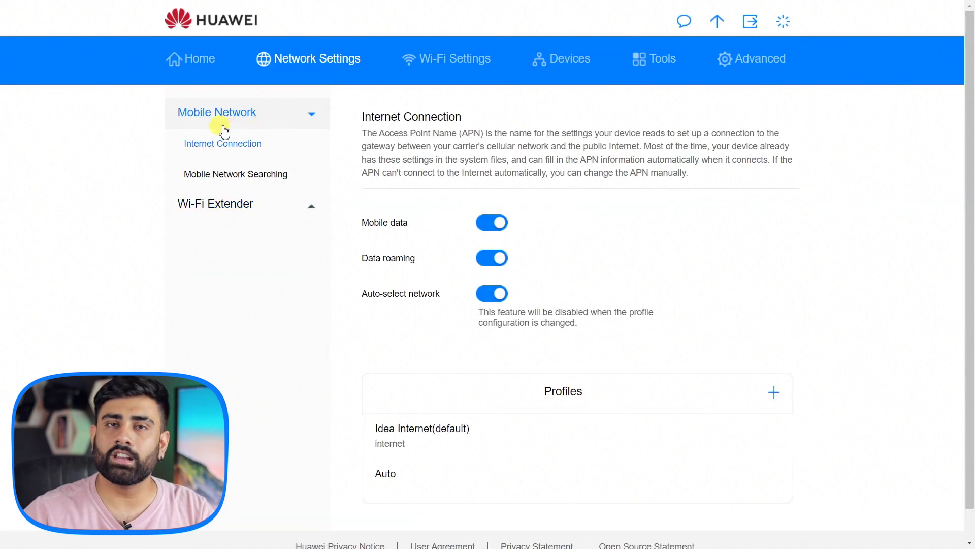
left_click(450, 68)
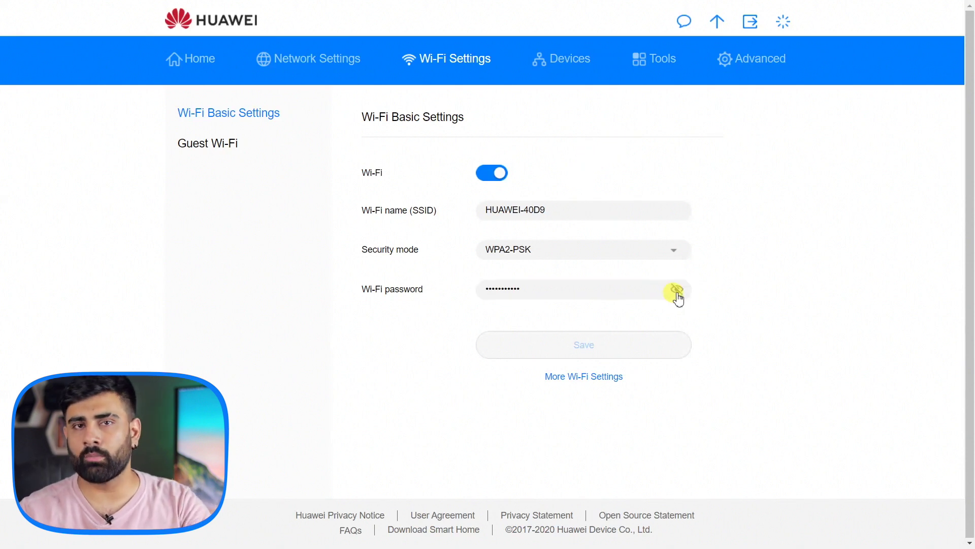
left_click(656, 250)
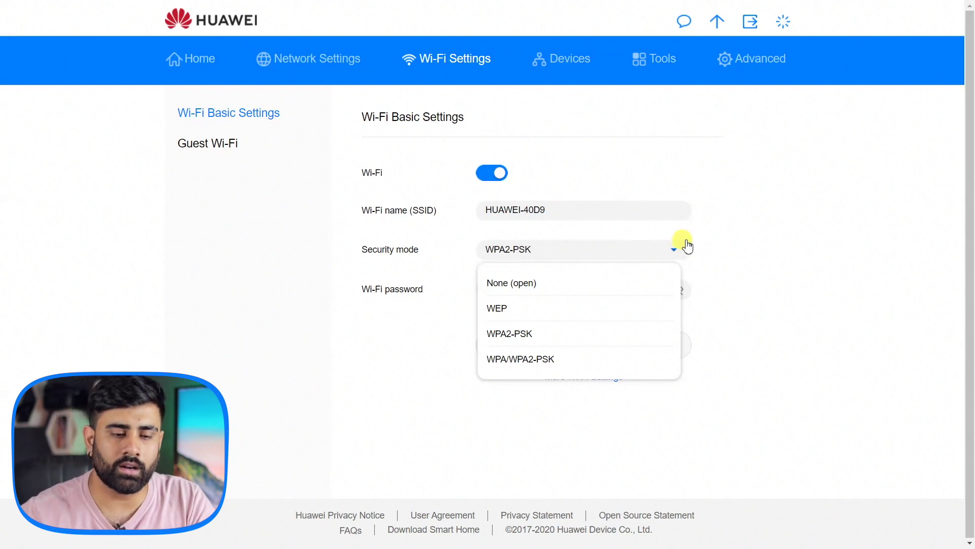
left_click(711, 257)
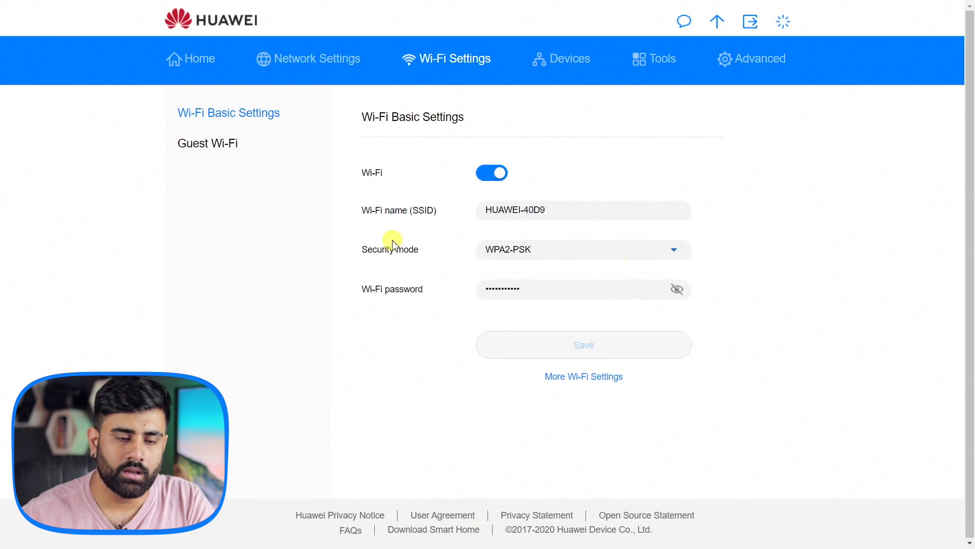
Try Guest Wi-Fi with a 4-hour duration and Encrypted security, then switch it off
left_click(213, 152)
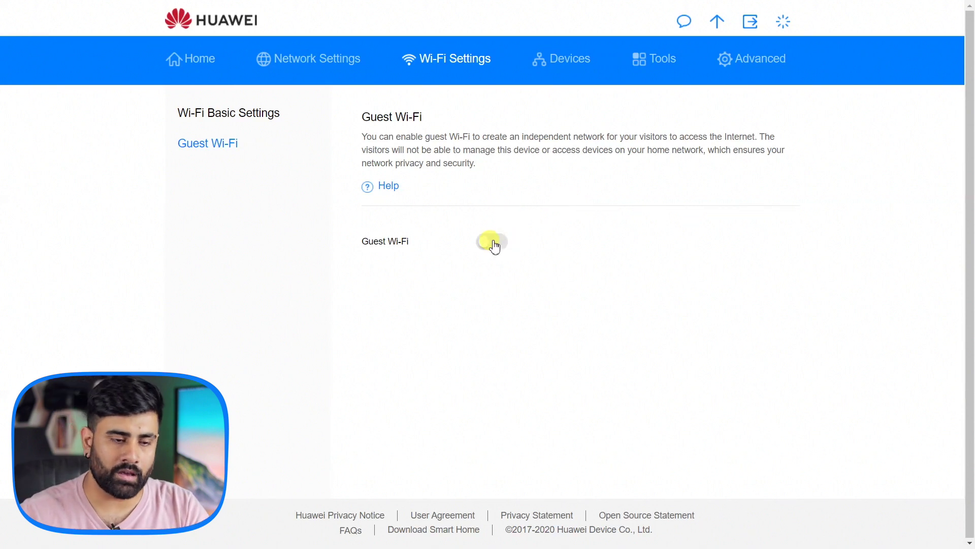
left_click(493, 242)
scroll(836, 243, "down", 1)
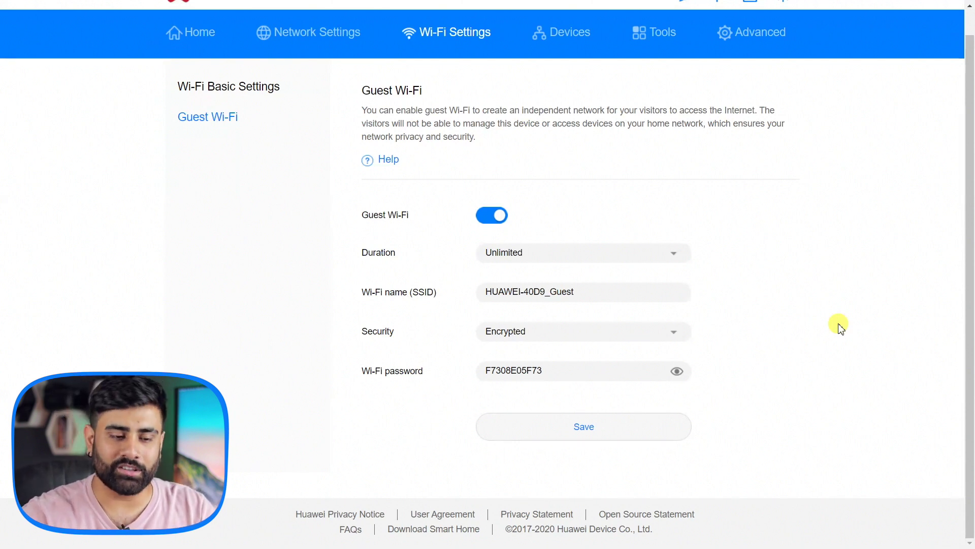
left_click(610, 250)
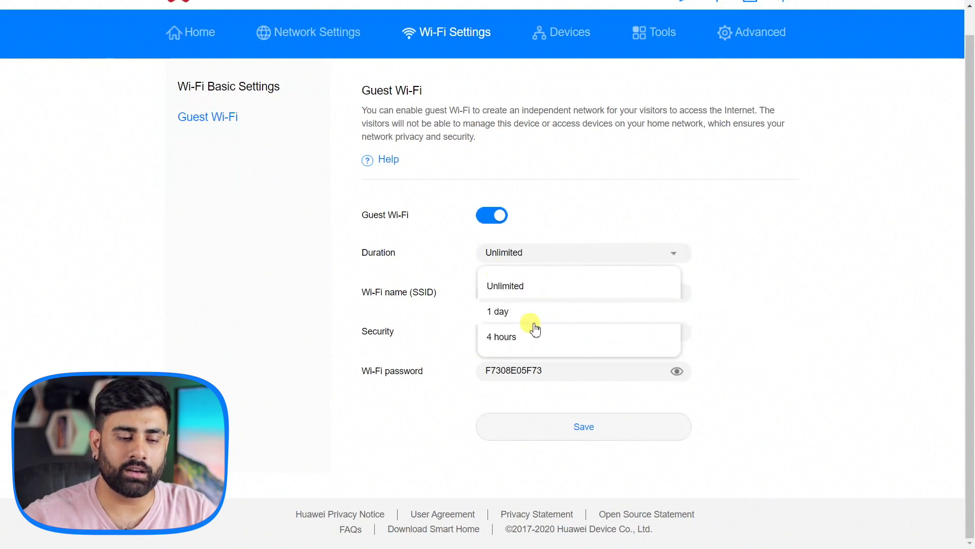
left_click(540, 343)
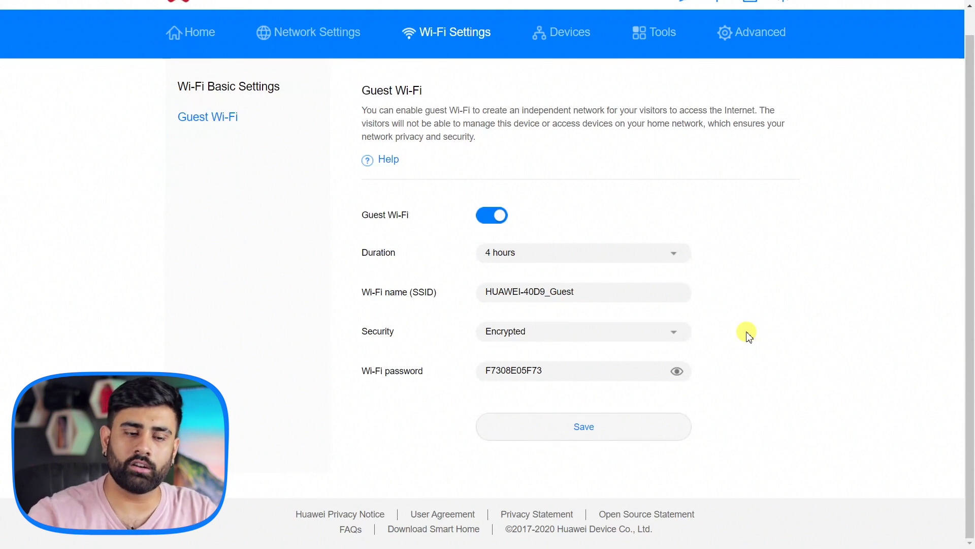
left_click(624, 331)
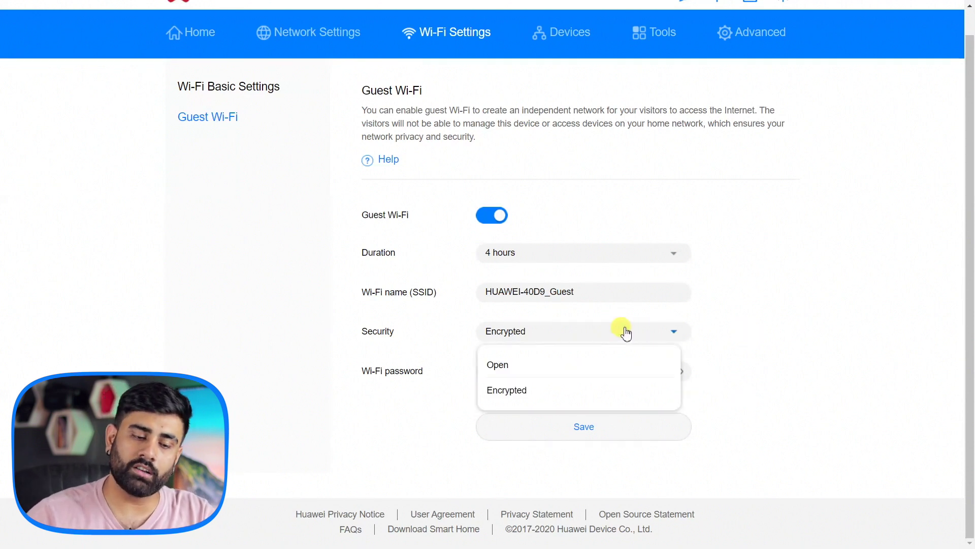
left_click(849, 323)
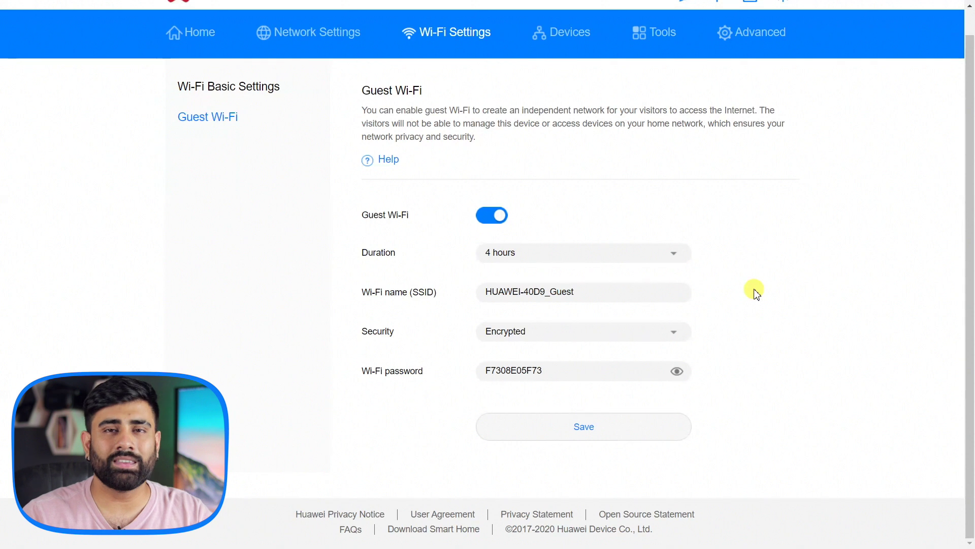
scroll(752, 409, "up", 1)
left_click(496, 243)
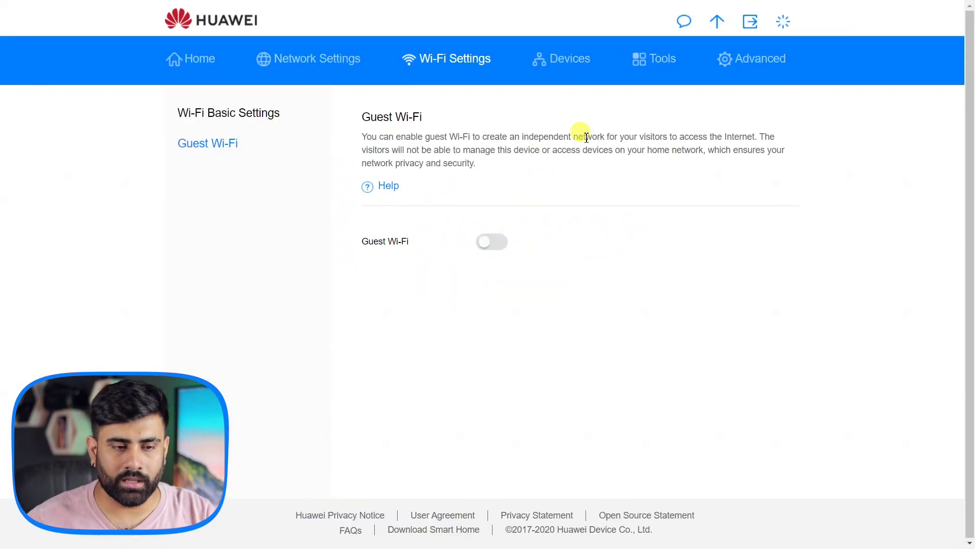
left_click(571, 60)
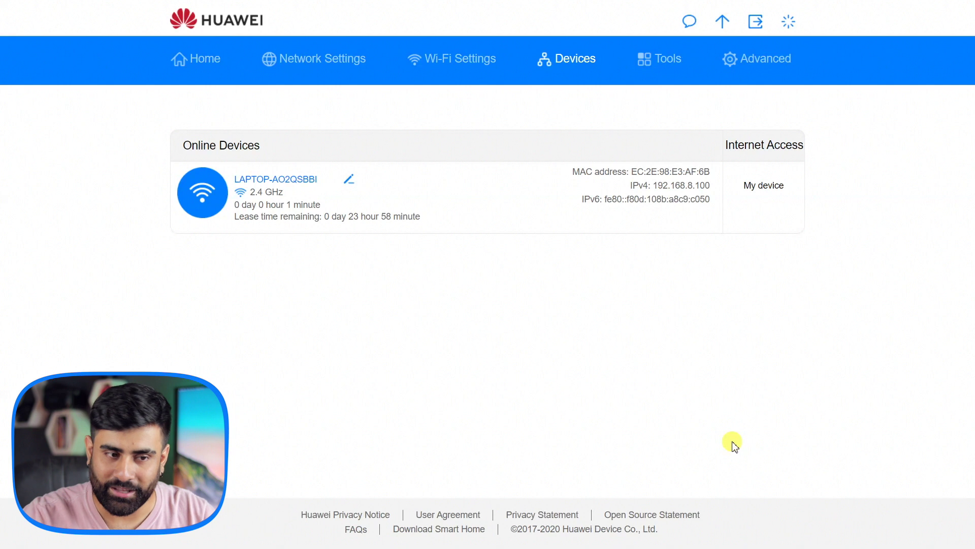
Bring up the Device name dialog for laptop LAPTOP-AO2QSBBI and cancel without renaming it
left_click(347, 181)
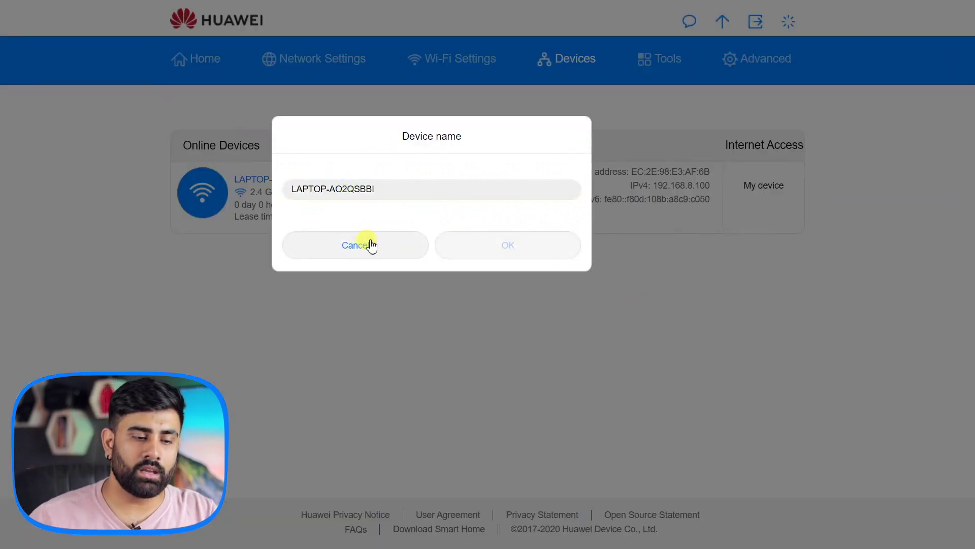
left_click(371, 246)
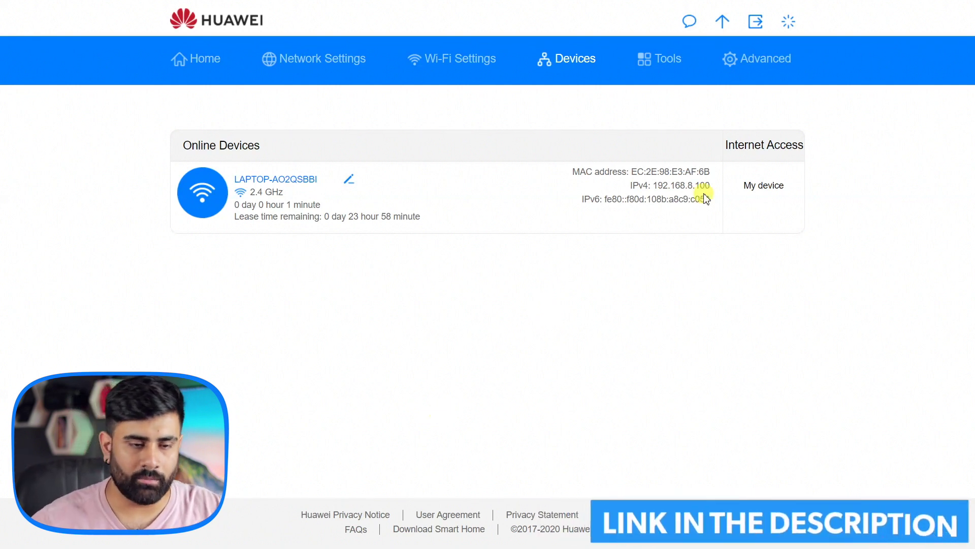
Under Tools, draft a new SMS with a recipient number and the message body 'fvfdf'
left_click(649, 65)
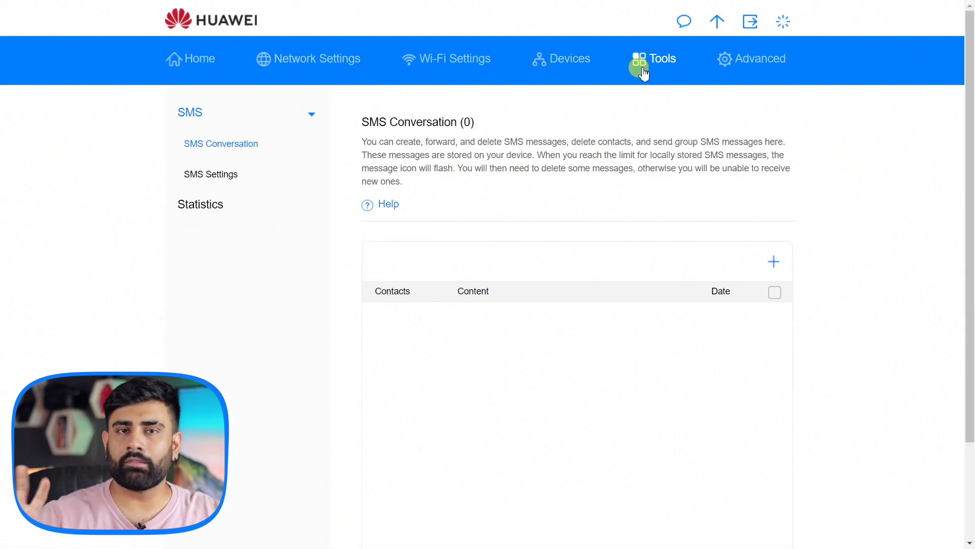
scroll(939, 432, "down", 3)
scroll(938, 432, "up", 3)
left_click(773, 261)
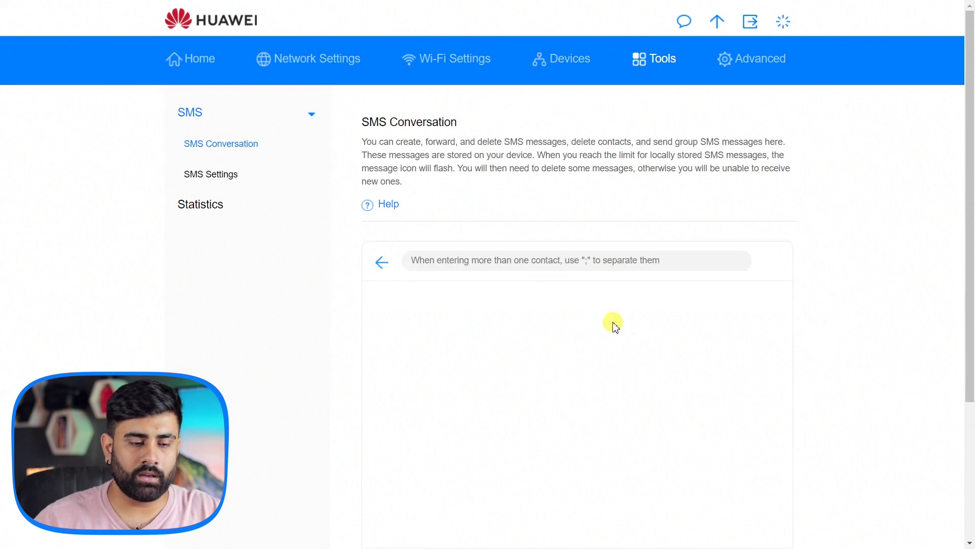
scroll(613, 325, "down", 3)
left_click(475, 71)
type("95956562")
left_click(446, 399)
type("fvfdf")
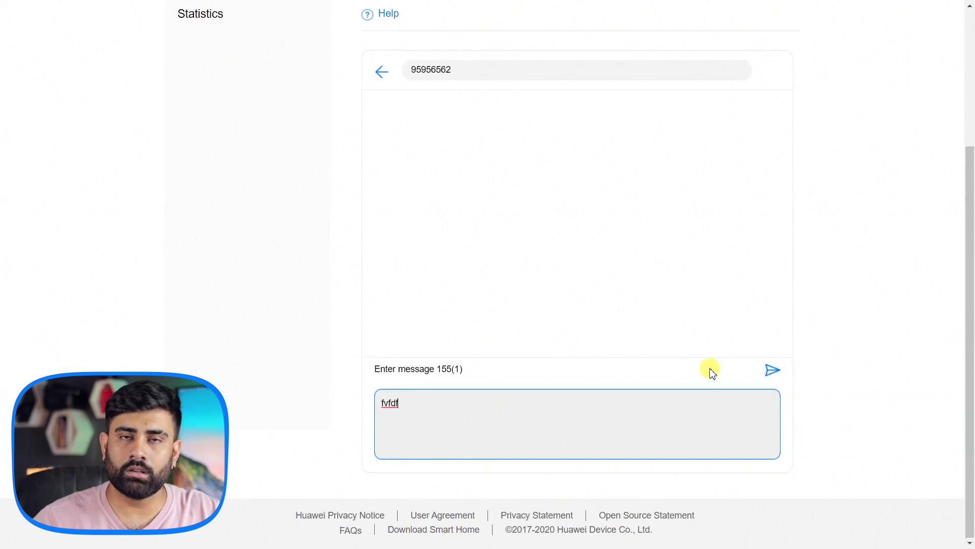
scroll(711, 370, "up", 3)
scroll(703, 359, "down", 3)
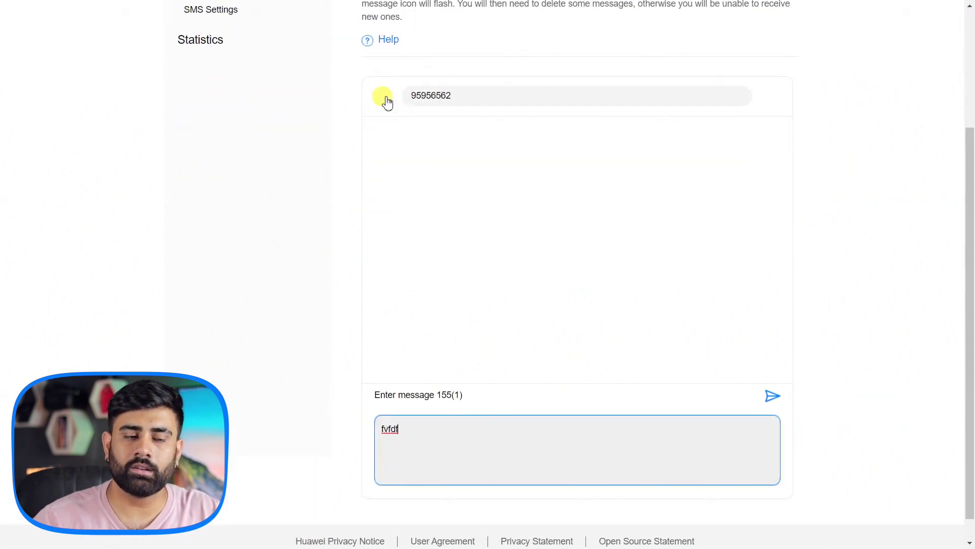
scroll(611, 228, "up", 3)
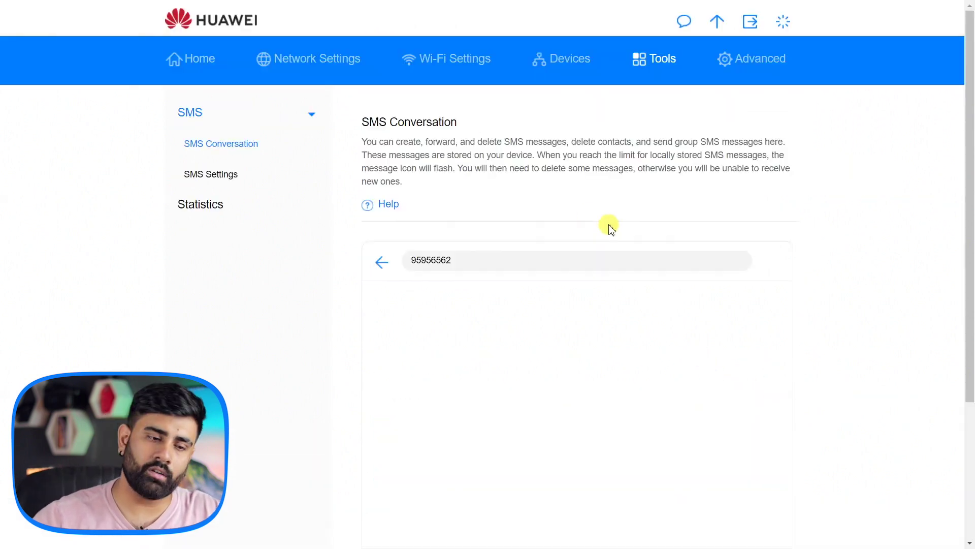
In SMS Settings, try importing messages from the SIM card and dismiss the no-messages notice
left_click(243, 178)
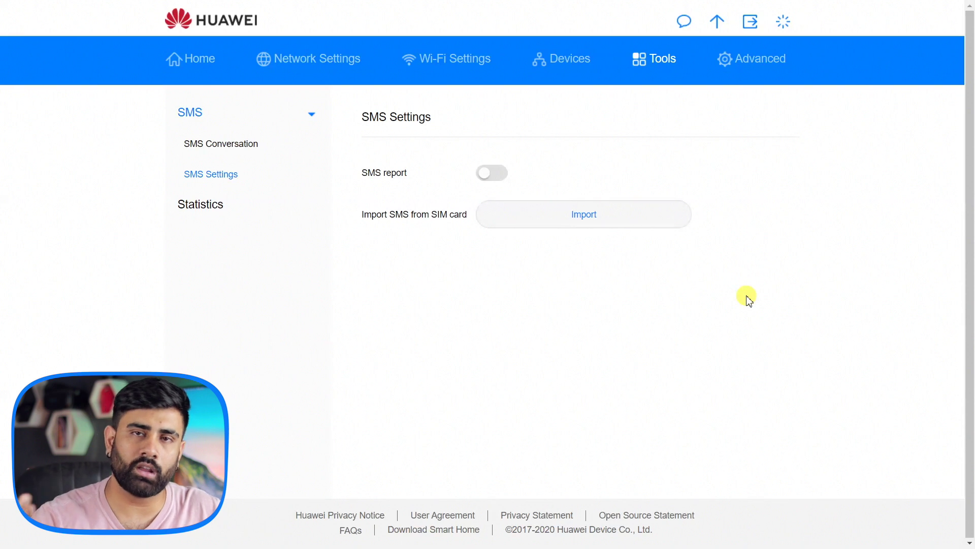
left_click(584, 227)
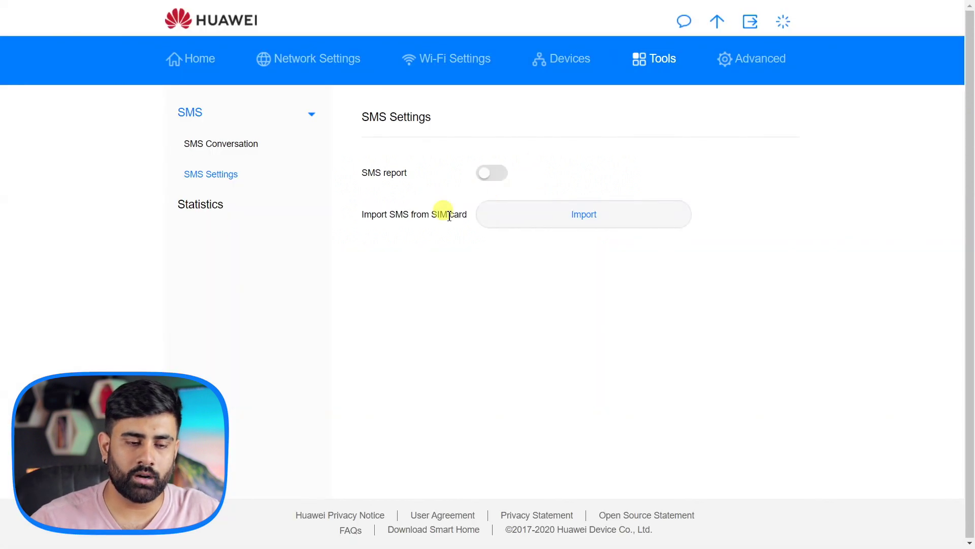
left_click(221, 144)
View the data usage Statistics, then bring up the Advanced Wi-Fi automatic sleep time choices
left_click(224, 205)
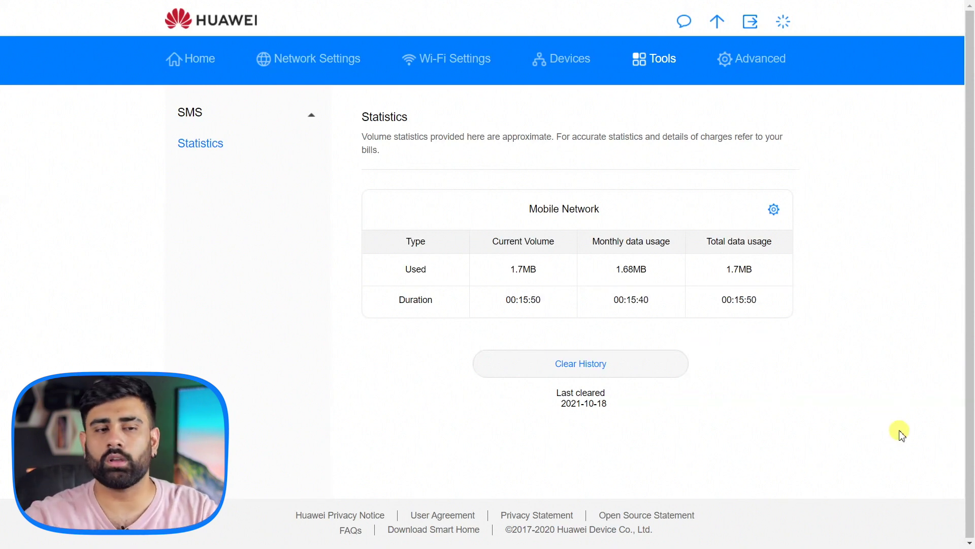
left_click(754, 63)
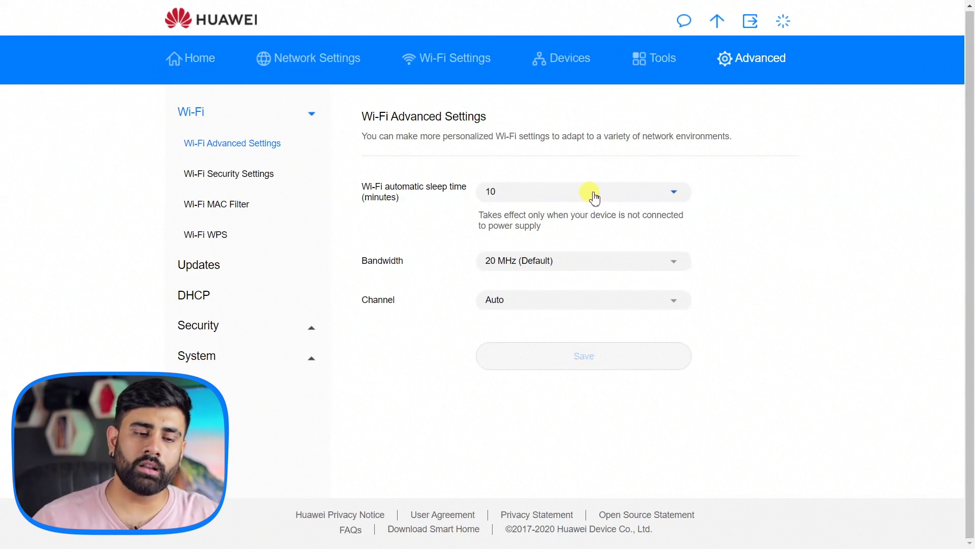
left_click(617, 190)
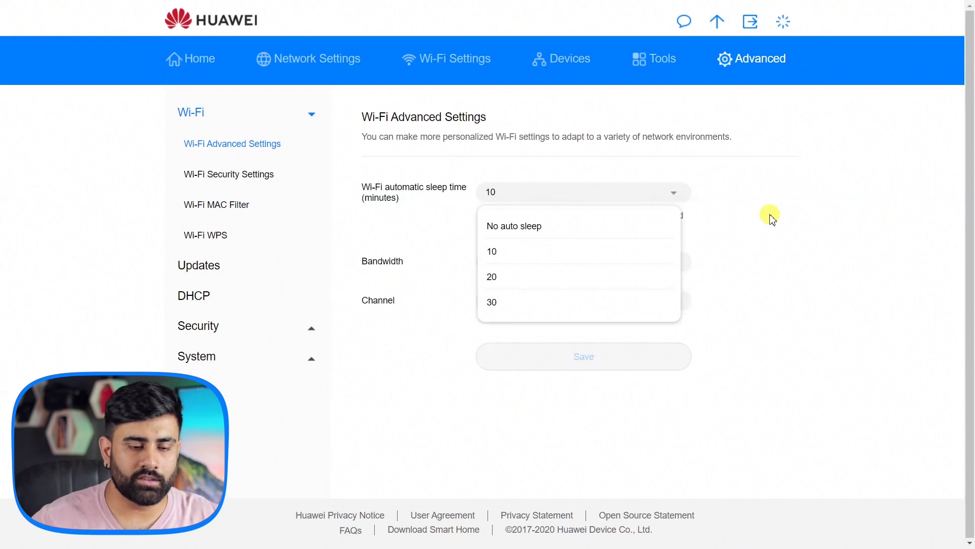
Leave Wi-Fi automatic sleep time at 10 minutes and go to Wi-Fi Security Settings
left_click(771, 216)
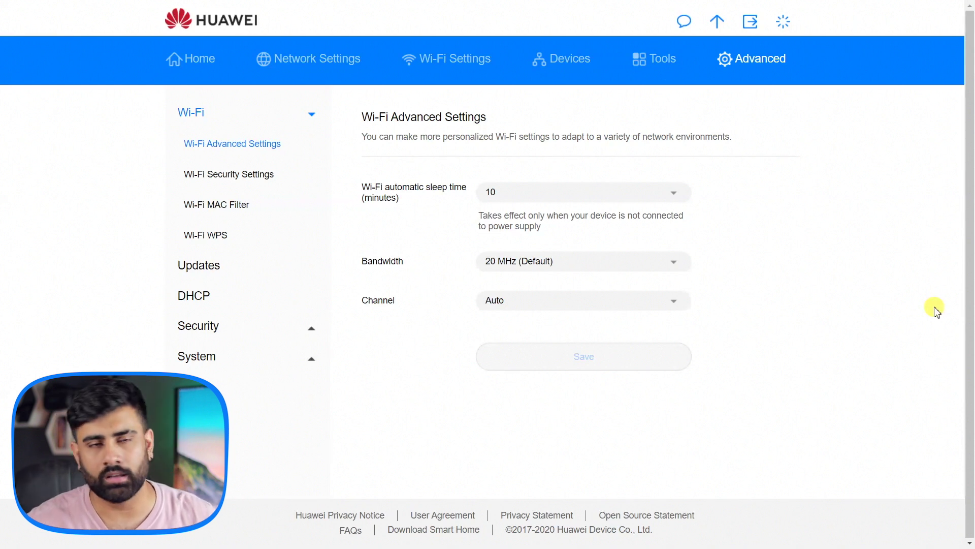
left_click(257, 184)
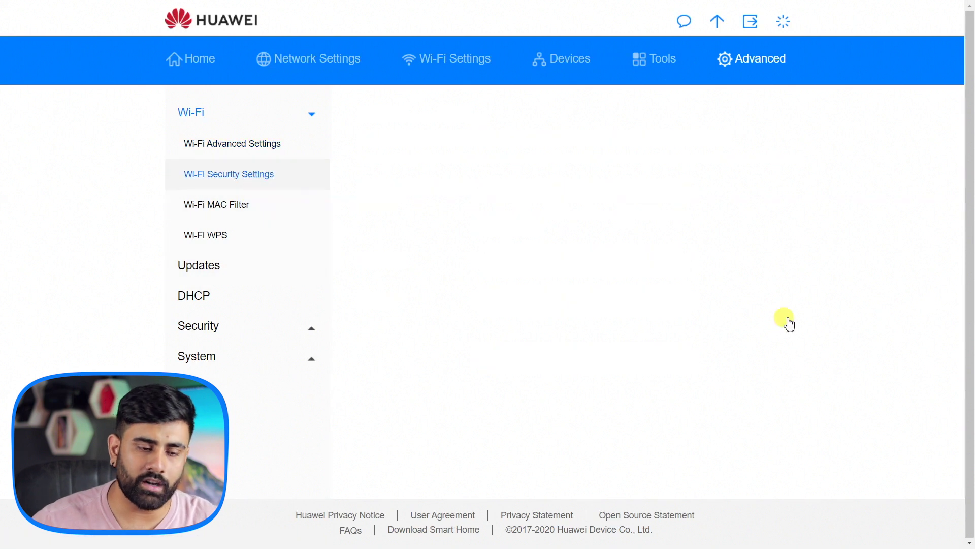
Review the main Wi-Fi network's security details, then go to the Wi-Fi MAC Filter page
left_click(757, 285)
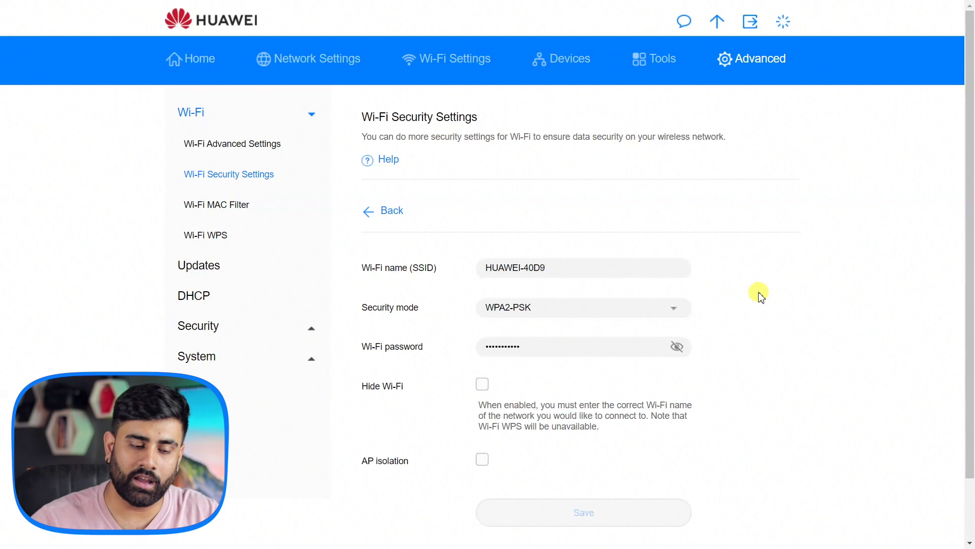
scroll(757, 290, "down", 2)
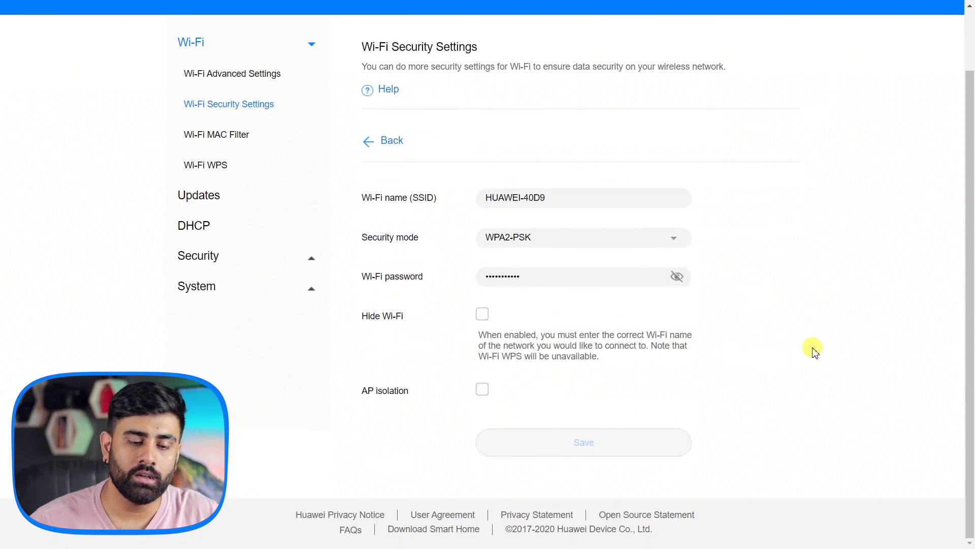
scroll(811, 350, "up", 2)
scroll(812, 350, "down", 2)
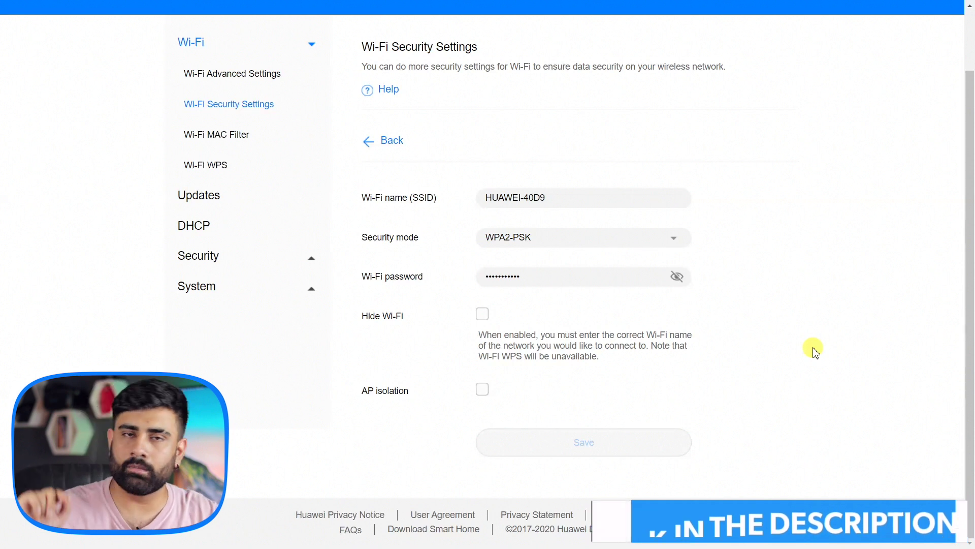
scroll(772, 353, "up", 2)
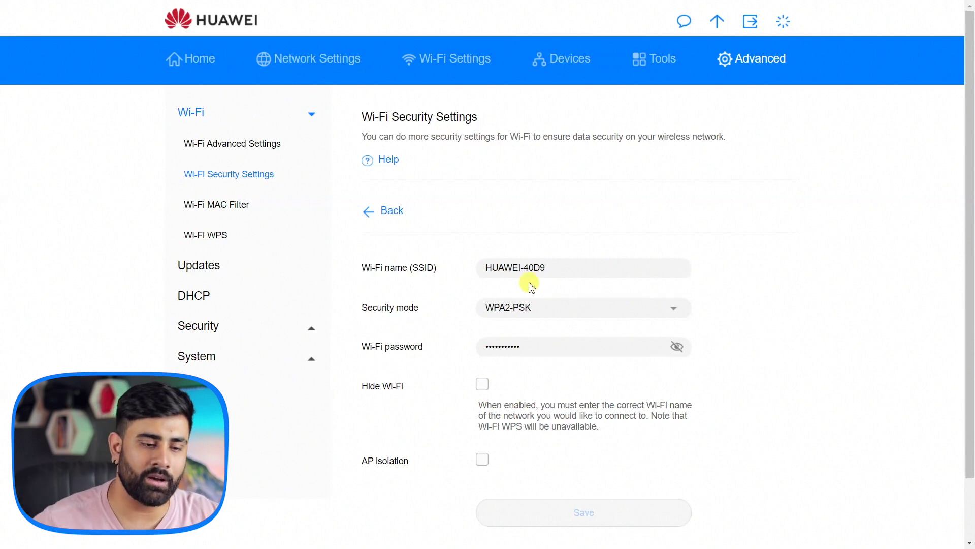
left_click(238, 197)
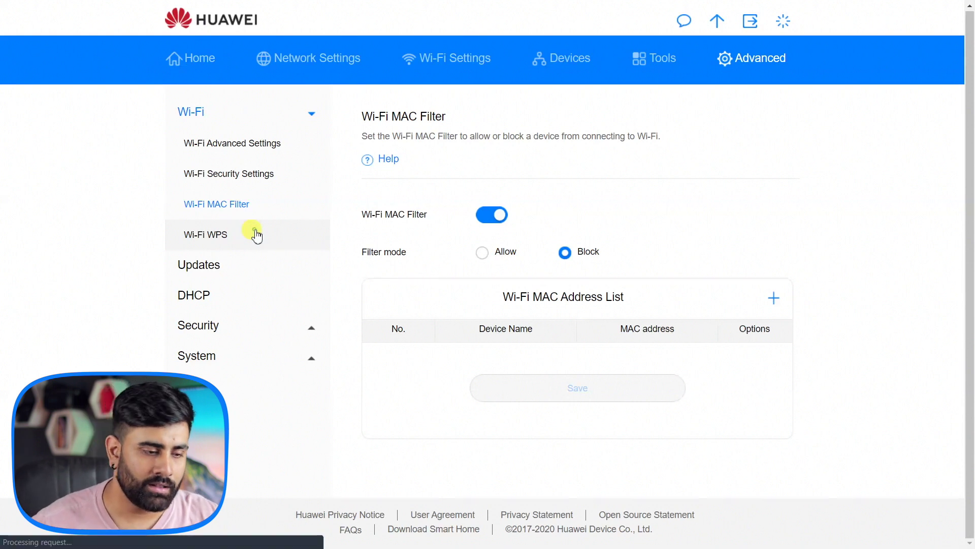
Look over the Wi-Fi WPS settings page
left_click(241, 229)
scroll(759, 318, "down", 3)
scroll(813, 299, "up", 3)
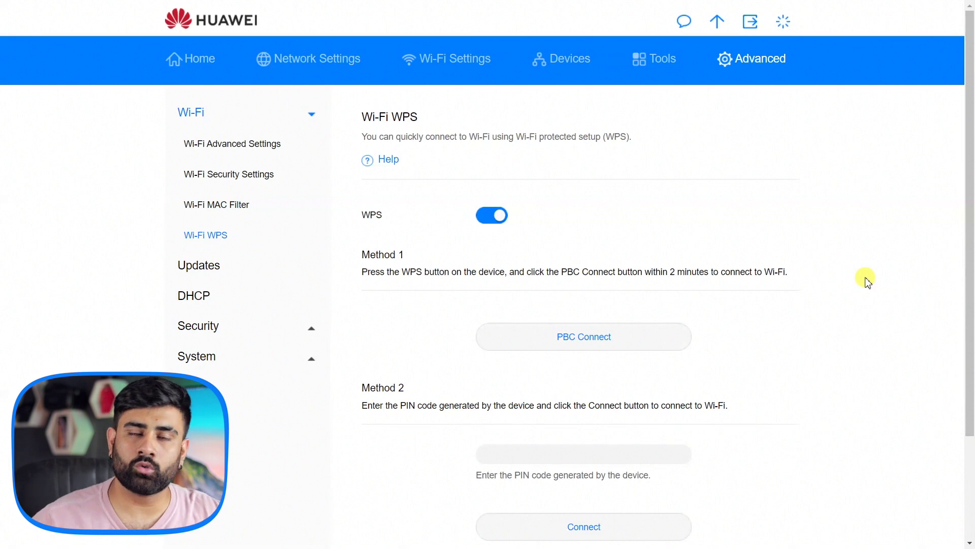
scroll(867, 284, "down", 3)
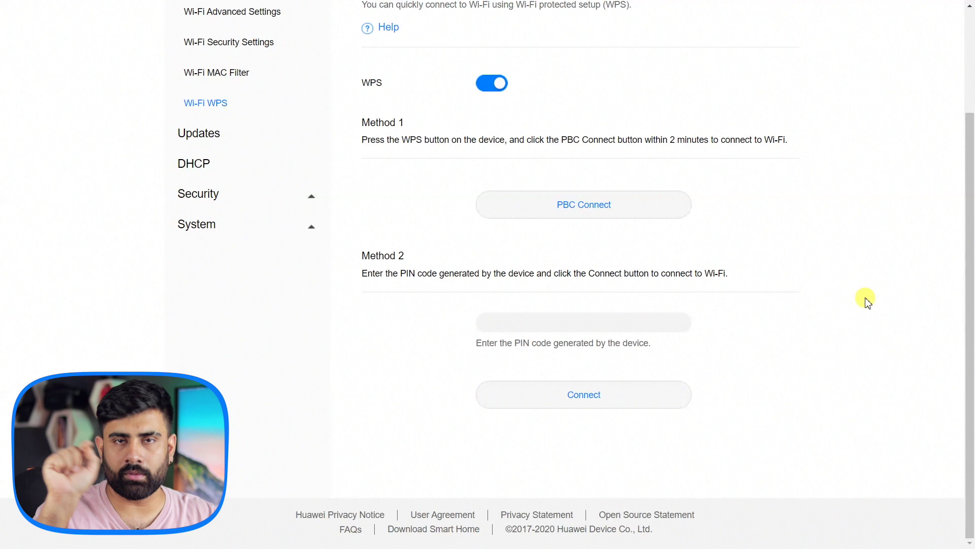
scroll(864, 300, "up", 3)
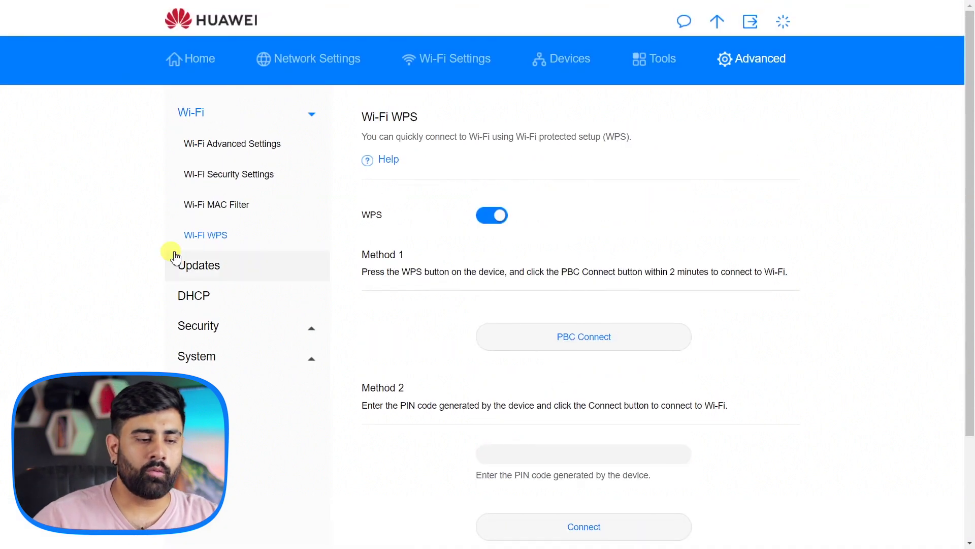
Check firmware Updates (10.0.3.1, no new version), then go to DHCP settings
left_click(189, 263)
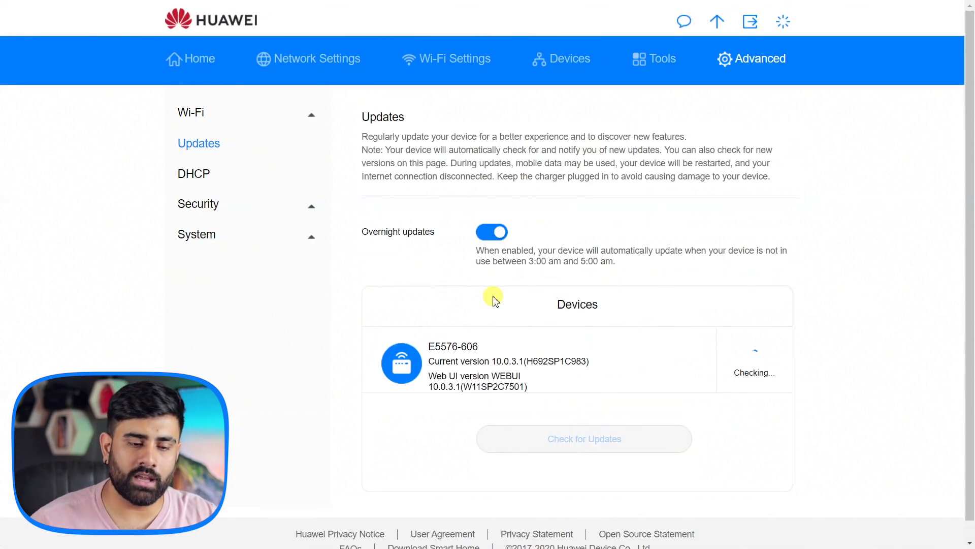
scroll(492, 298, "down", 1)
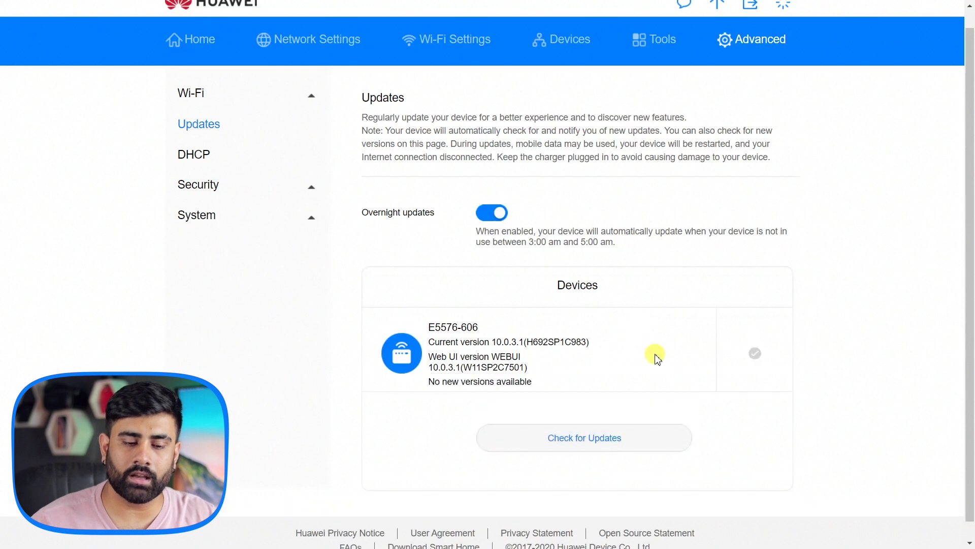
scroll(610, 358, "down", 1)
scroll(469, 347, "up", 2)
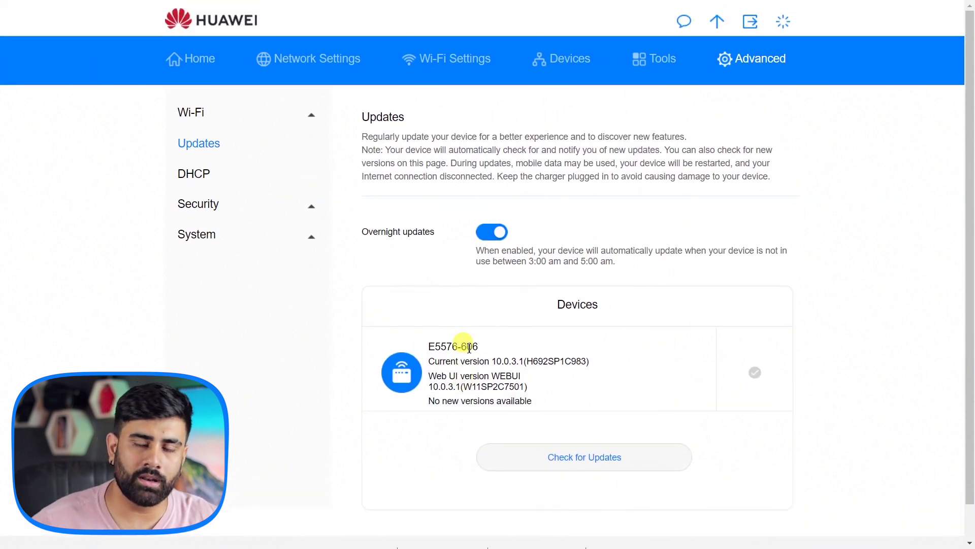
left_click(188, 176)
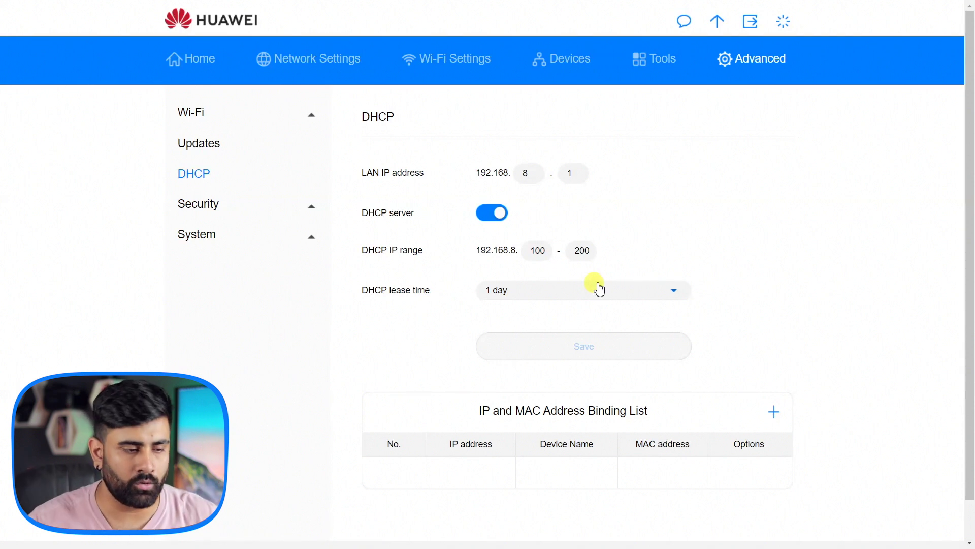
Step through Security pages: Firewall, IP Filter, Virtual Server, Special Applications, DMZ and NAT
left_click(198, 203)
scroll(303, 245, "down", 1)
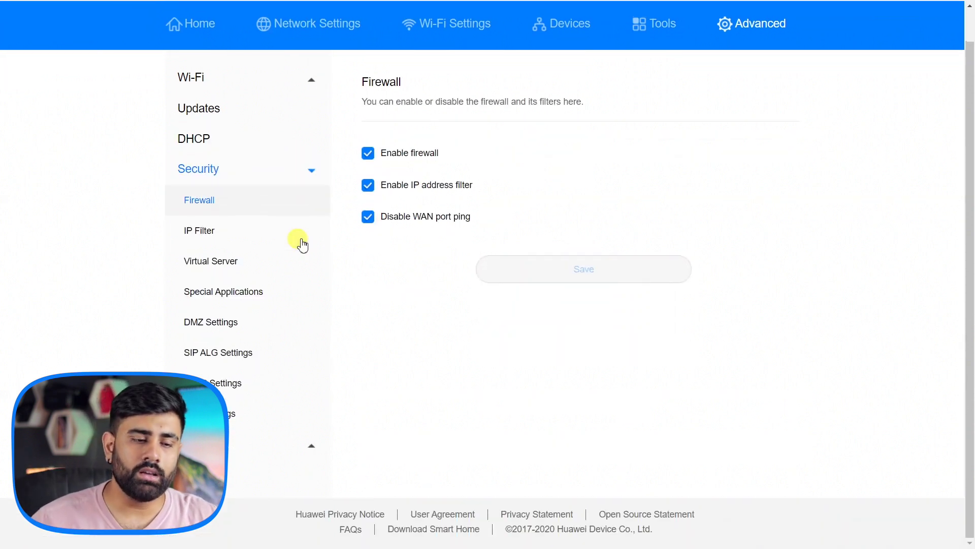
left_click(270, 243)
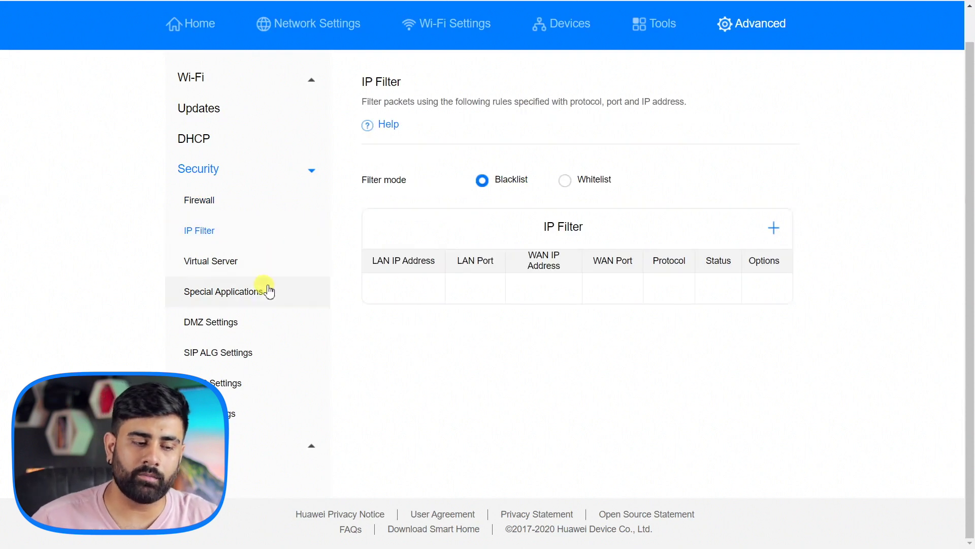
left_click(257, 259)
left_click(265, 301)
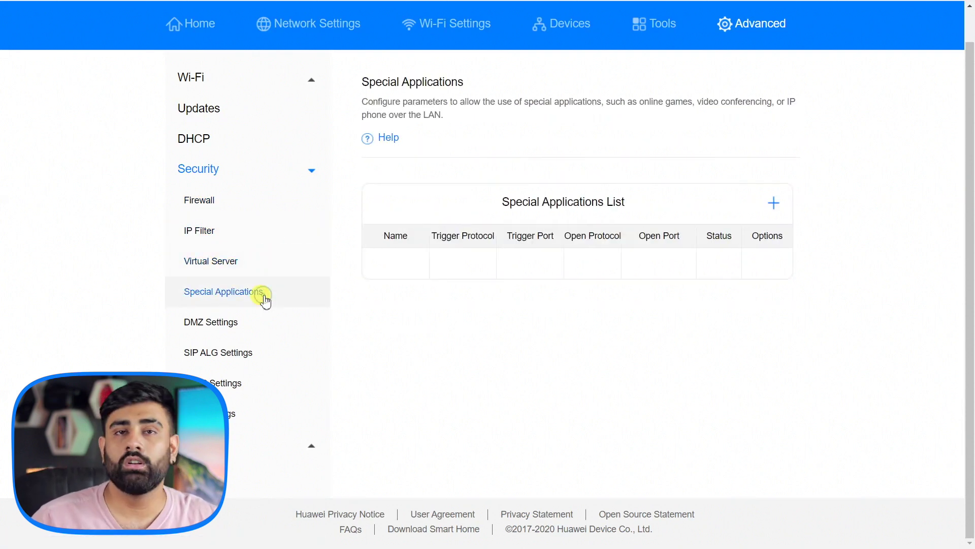
left_click(239, 318)
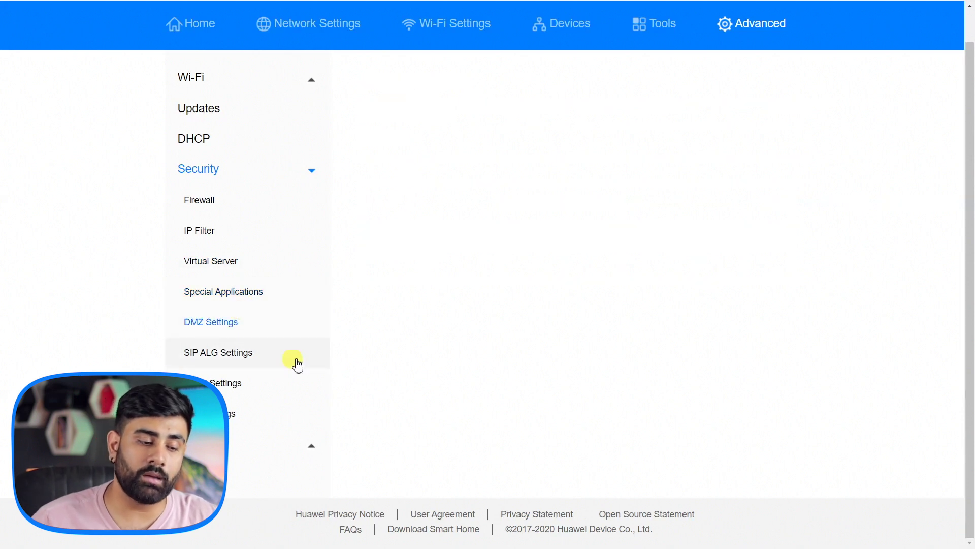
left_click(247, 409)
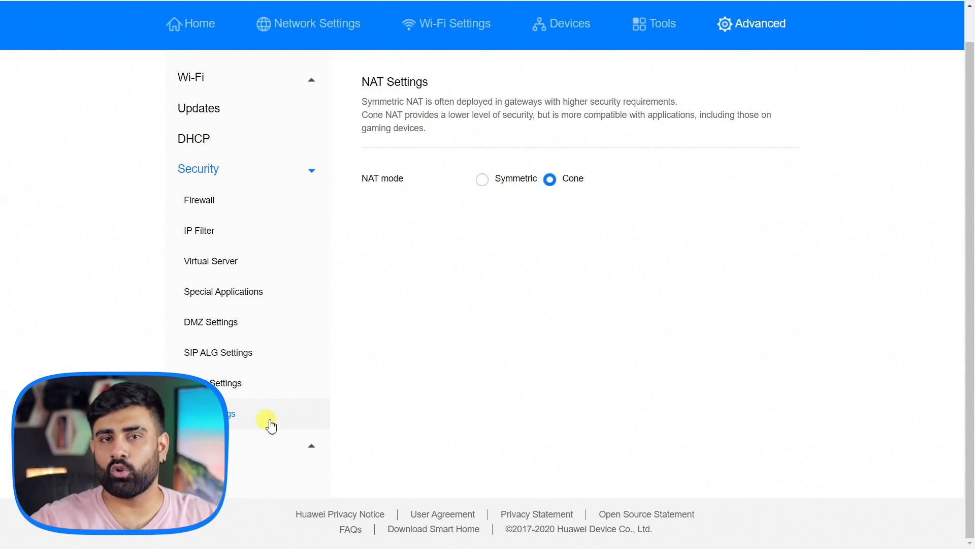
Review the Device Information page under System settings
left_click(254, 443)
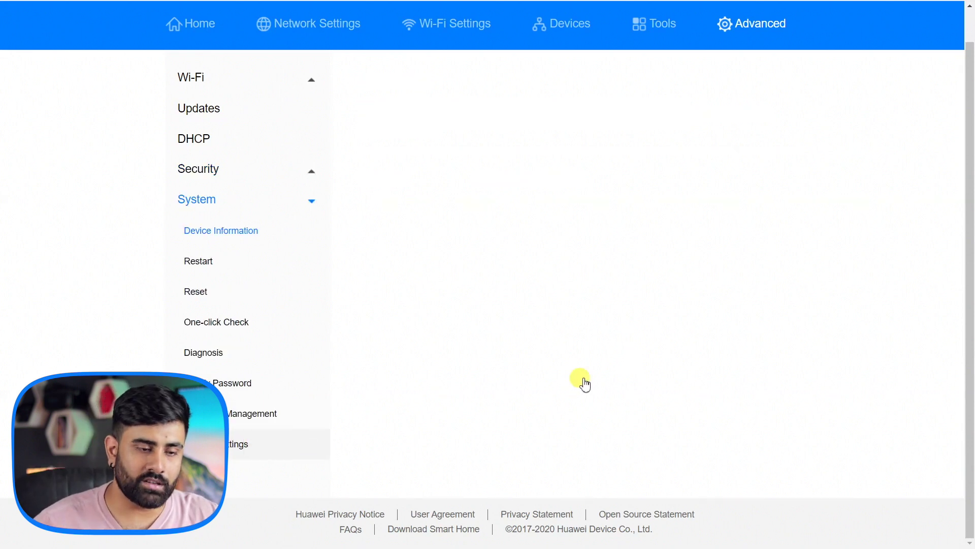
scroll(576, 382, "down", 5)
scroll(611, 376, "up", 2)
scroll(613, 382, "down", 1)
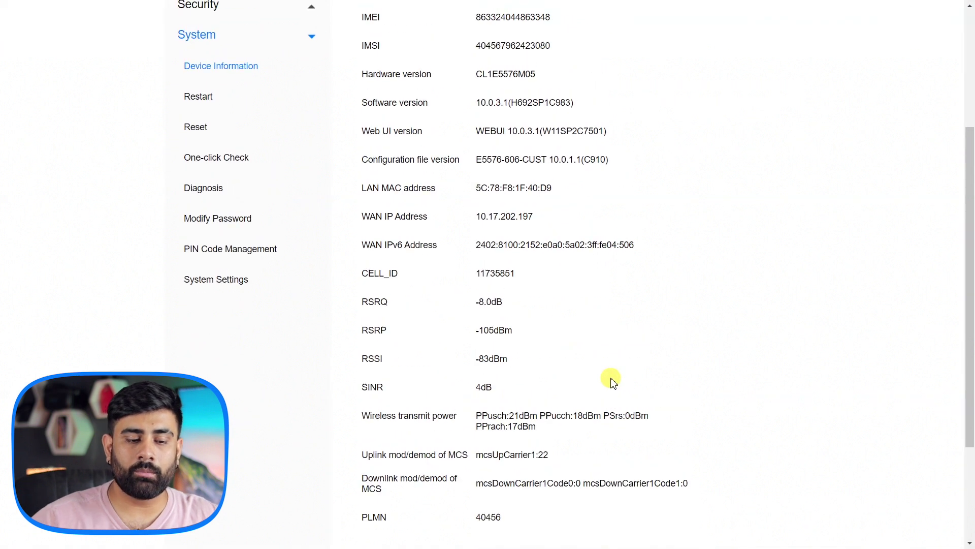
scroll(612, 381, "up", 3)
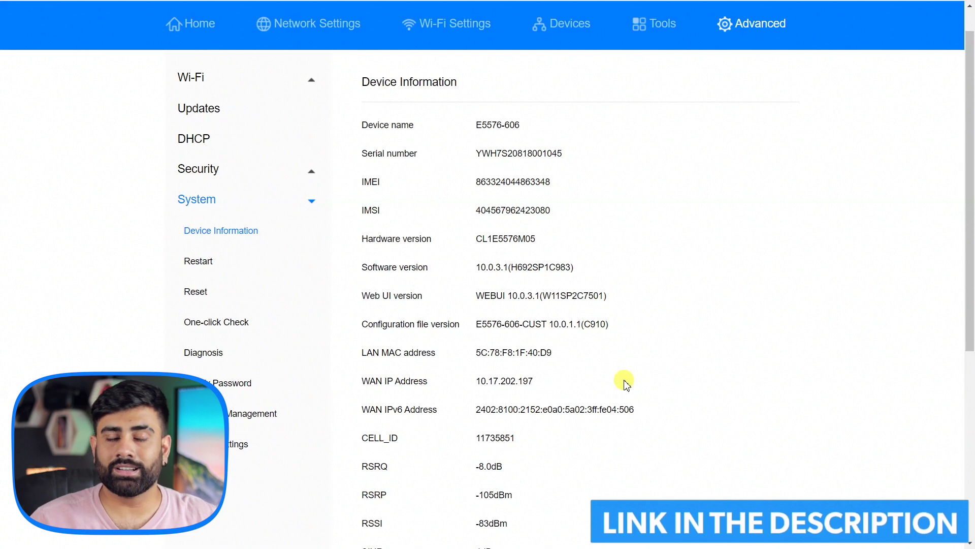
scroll(626, 387, "down", 1)
scroll(630, 395, "down", 3)
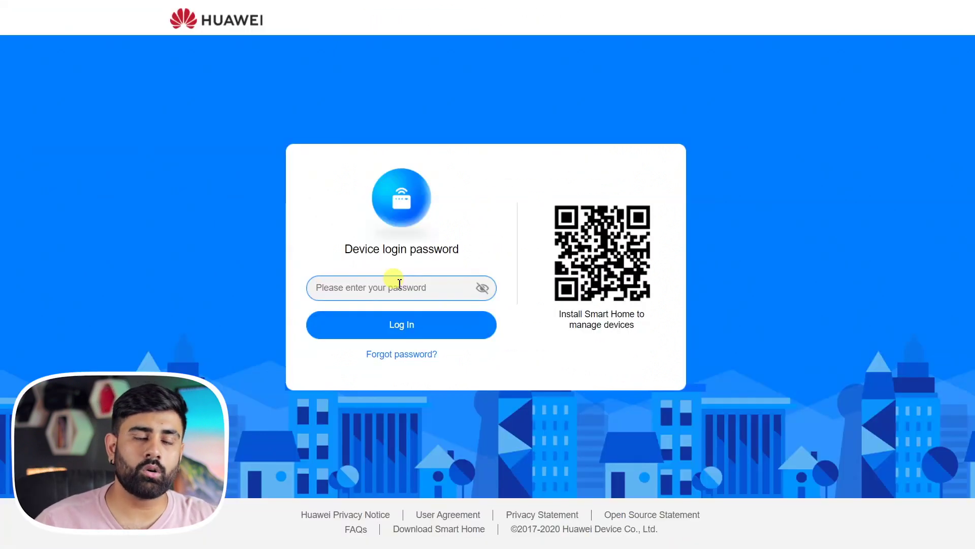
Enter the device login password and submit it to sign in
type("********")
key("Return")
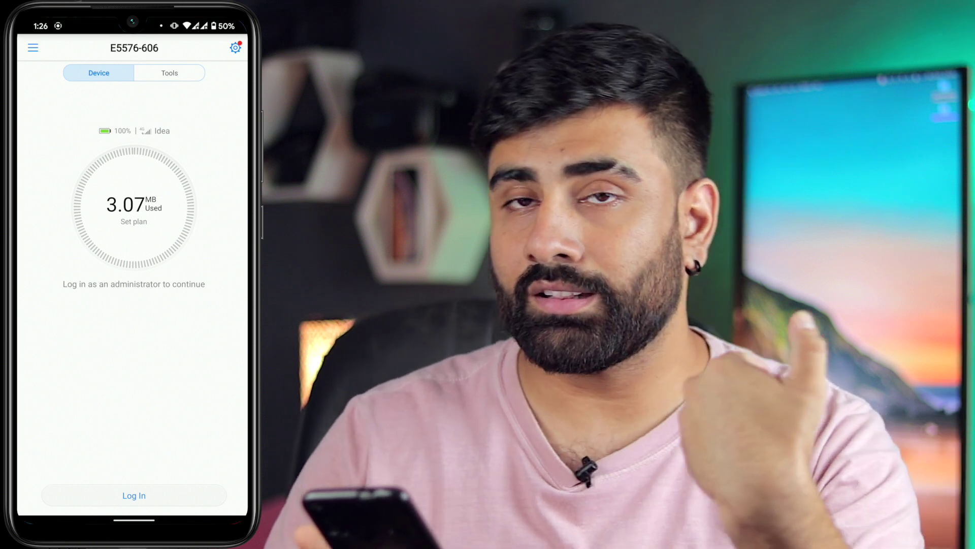
left_click(42, 57)
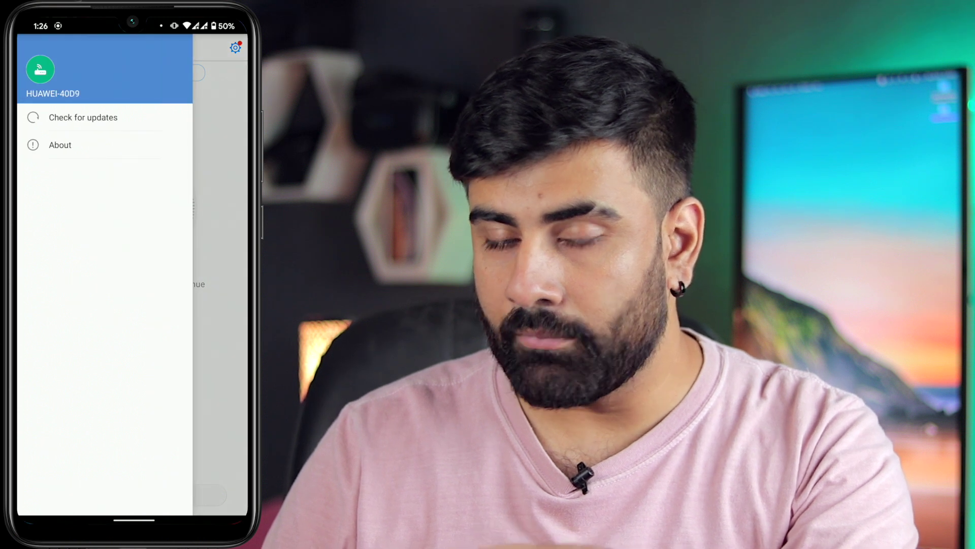
In the router's app settings, log in to Account as administrator with the admin password
left_click(232, 39)
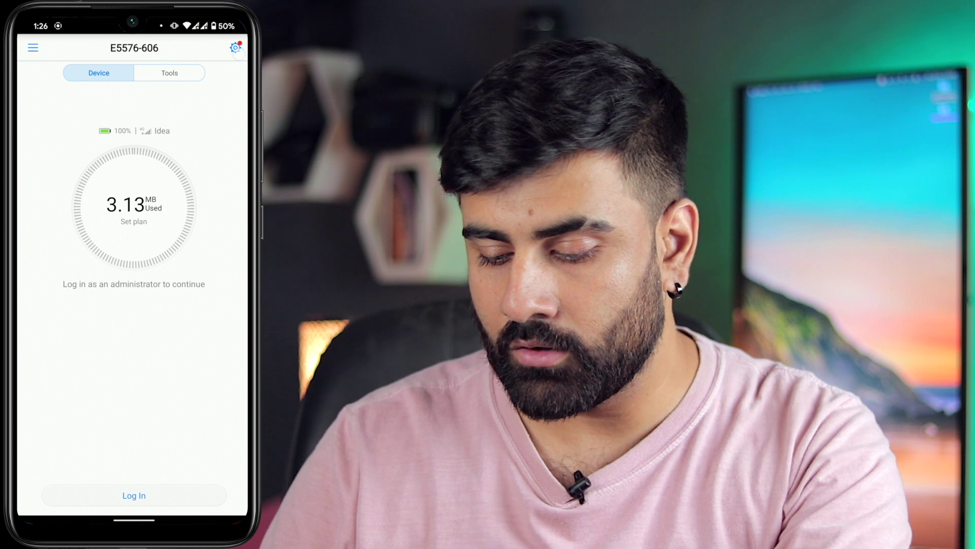
left_click(235, 47)
left_click(64, 111)
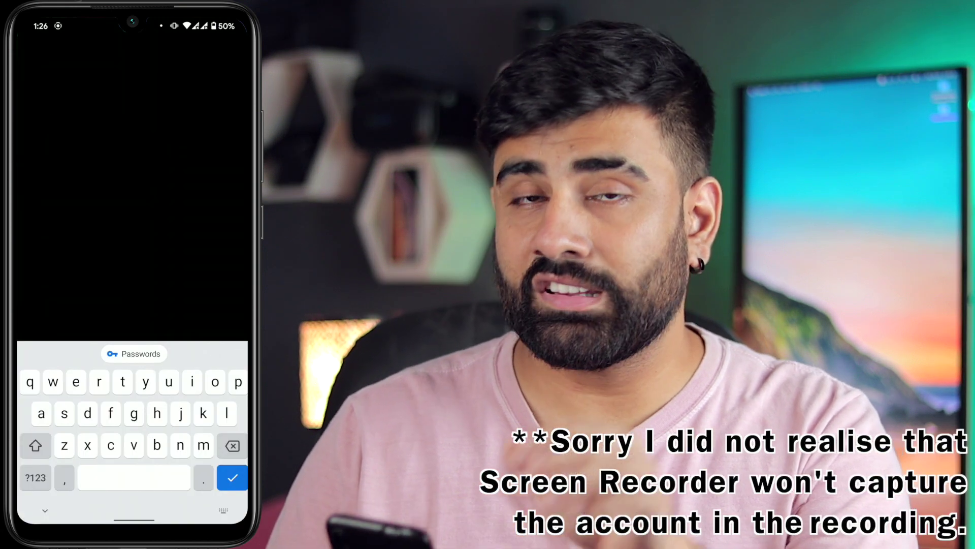
left_click(36, 478)
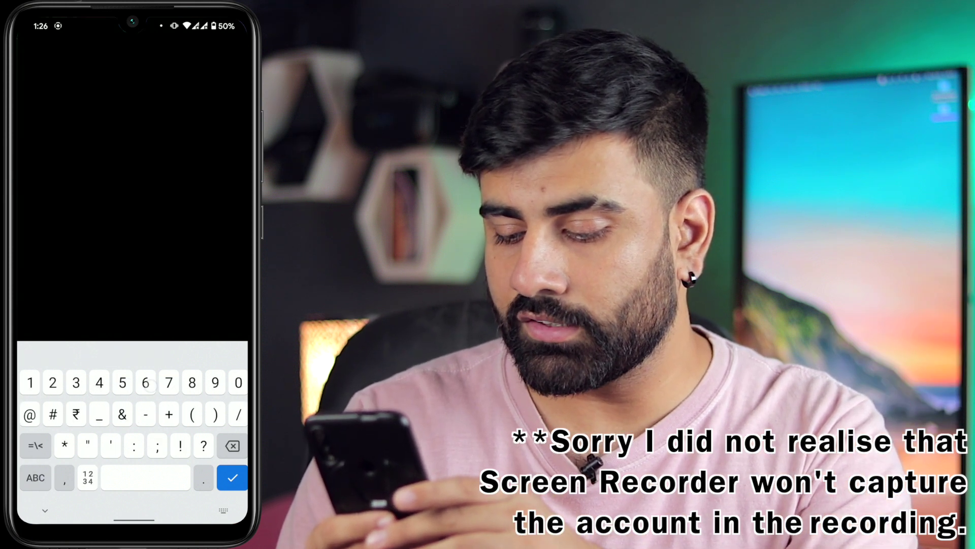
key("Return")
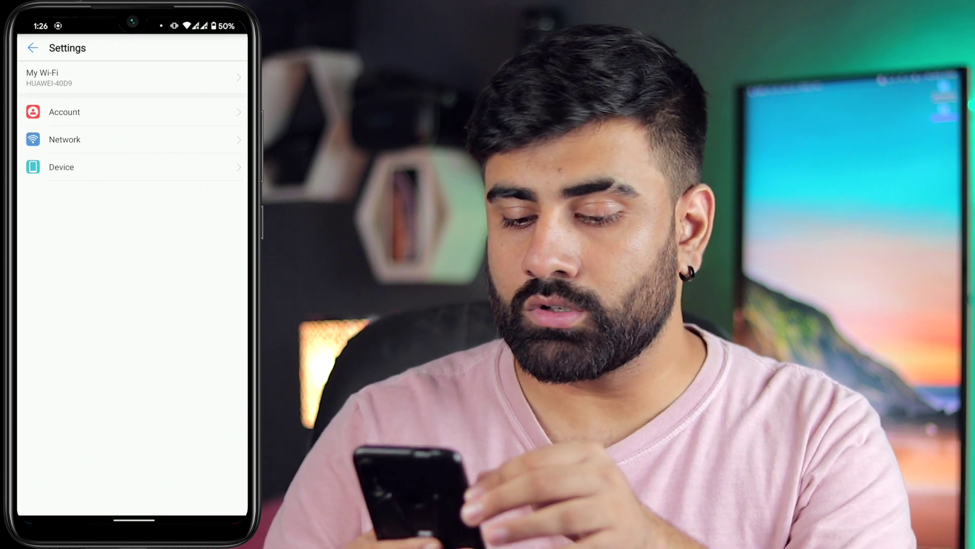
Switch off Data roaming in the Network settings
left_click(57, 139)
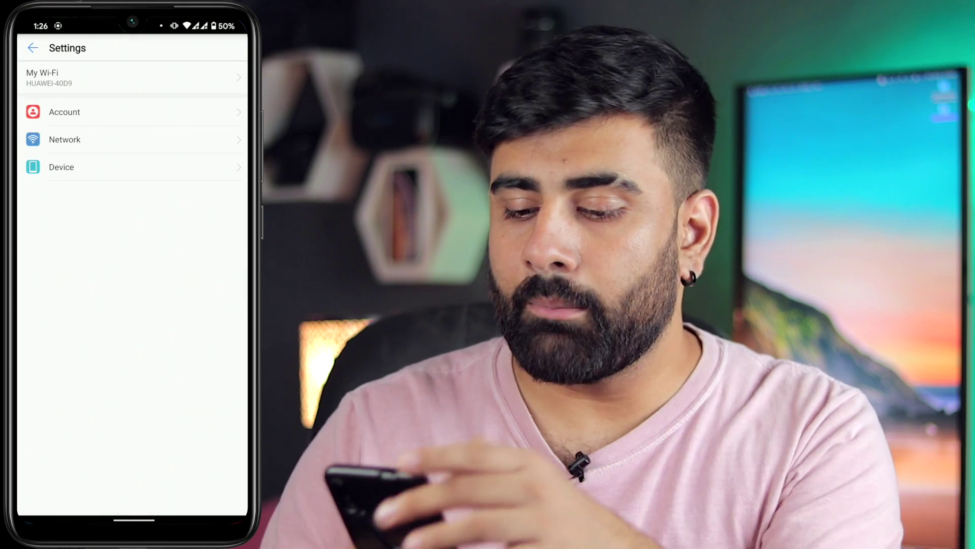
left_click(65, 140)
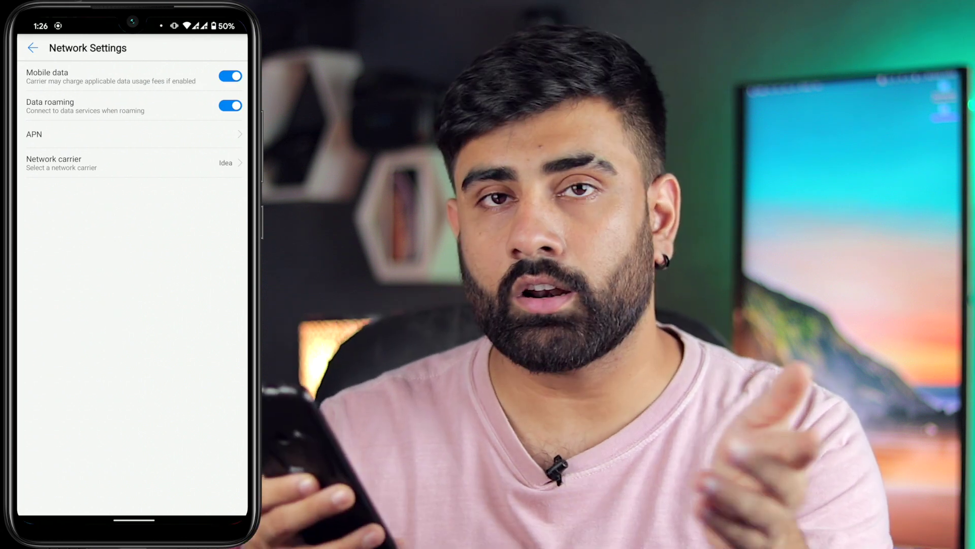
left_click(230, 75)
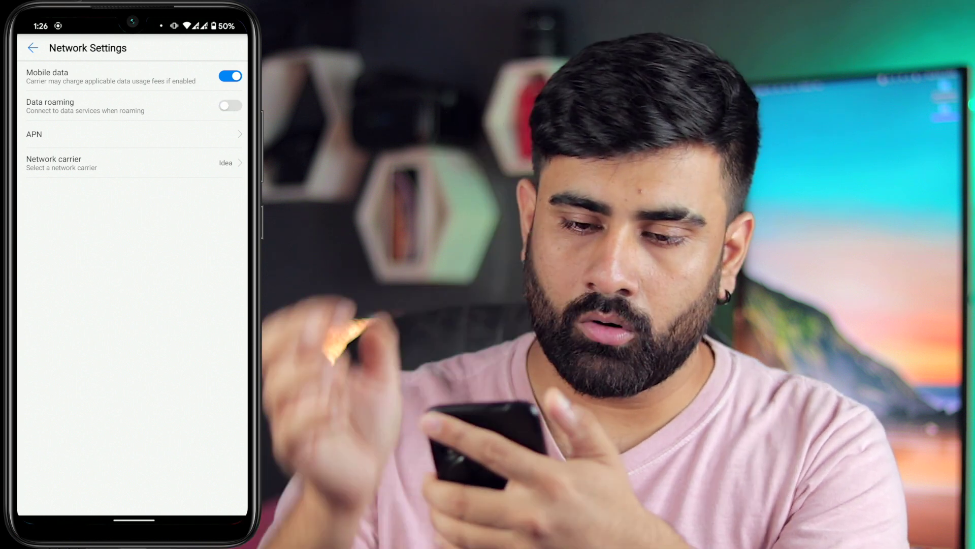
left_click(36, 61)
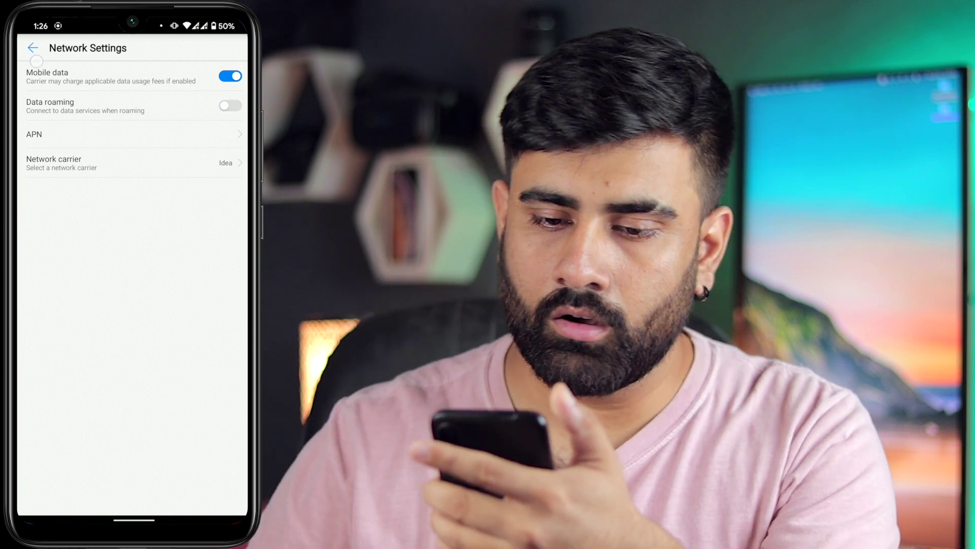
Check Device settings, then return to the E5576-606 device dashboard
left_click(33, 48)
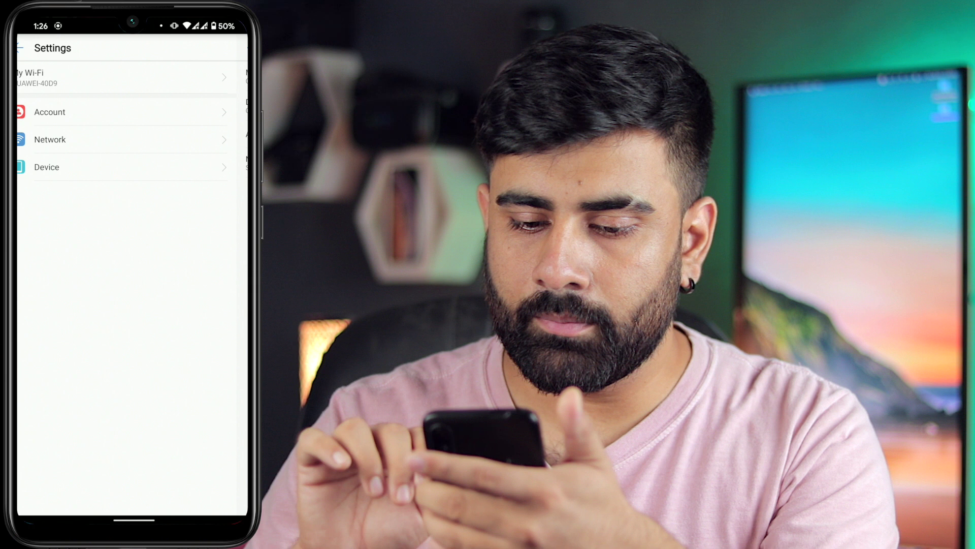
left_click(51, 166)
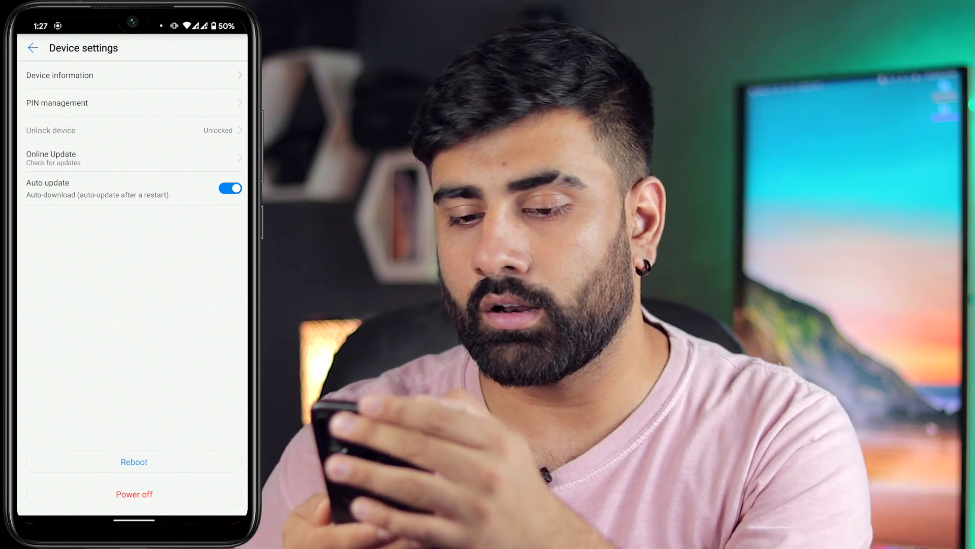
left_click(33, 48)
left_click(33, 48)
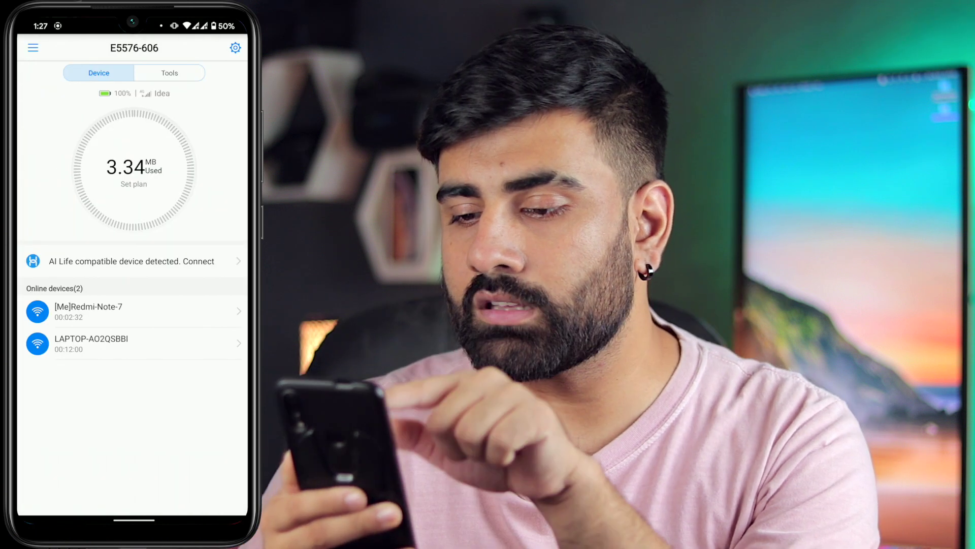